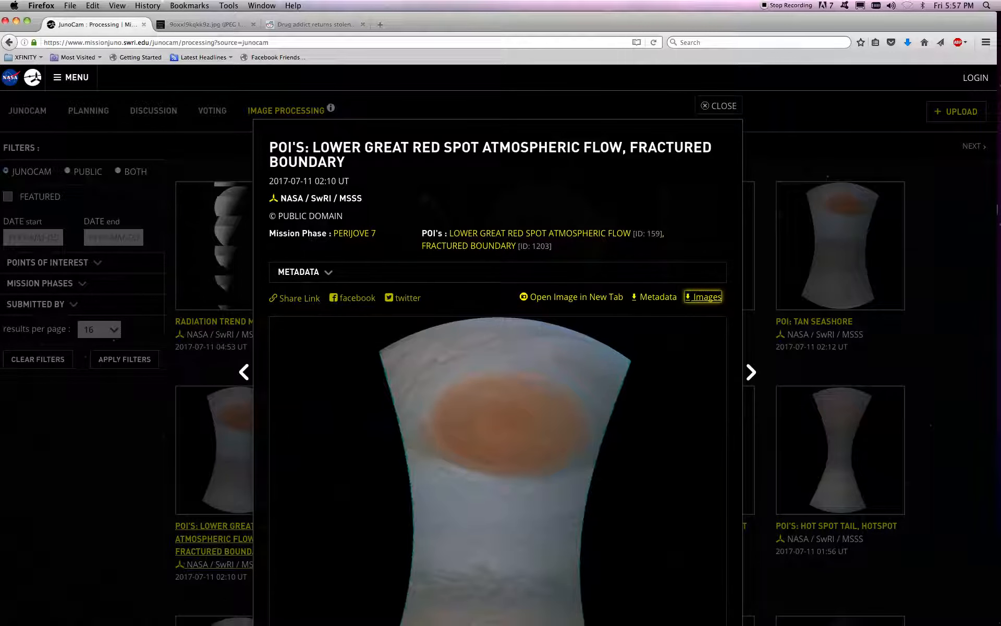
Switch to Adobe Photoshop Lightroom 4 with the Jupiter Great Red Spot image in Develop
{"action": "key", "text": "super+Tab"}
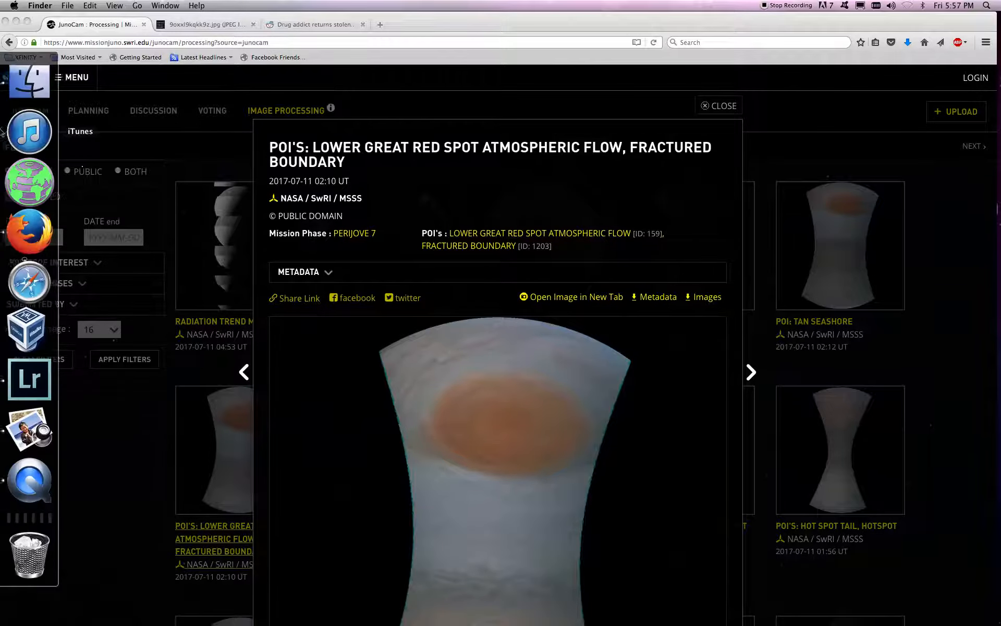
{"action": "mouse_move", "coordinate": [1, 391]}
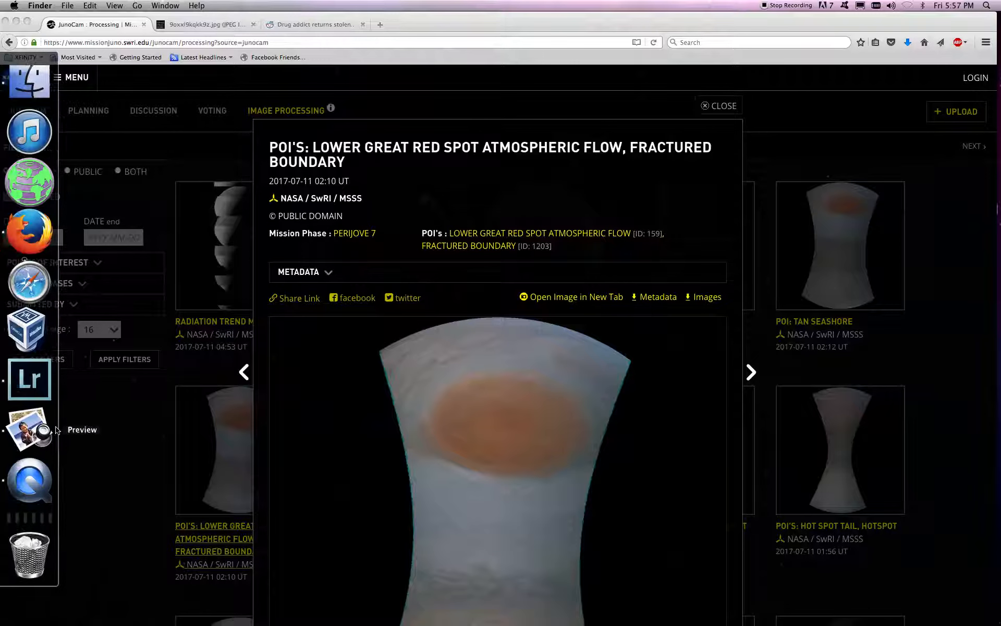
{"action": "left_click", "coordinate": [29, 377]}
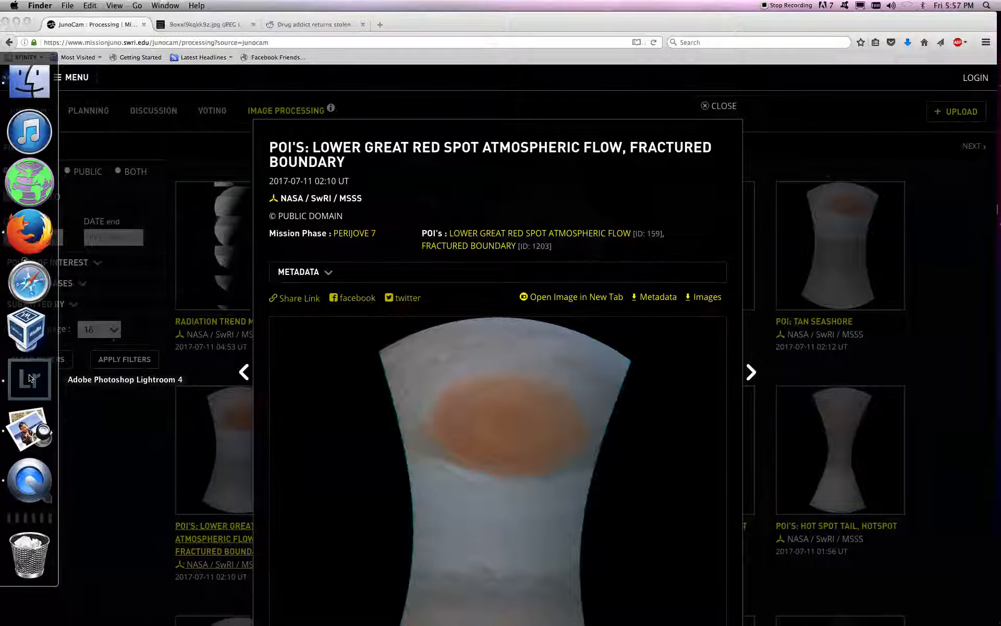
{"action": "left_click_drag", "start_coordinate": [290, 42], "coordinate": [290, 22]}
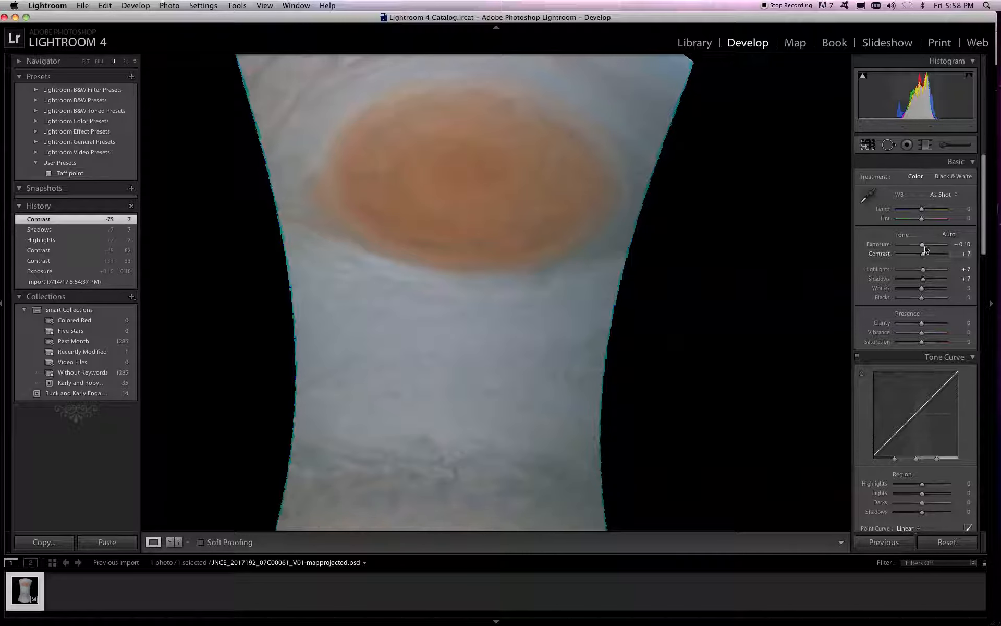
Adjust the image's tone to exposure +0.80, contrast +40 and highlights -76
{"action": "left_click_drag", "start_coordinate": [924, 247], "coordinate": [926, 250]}
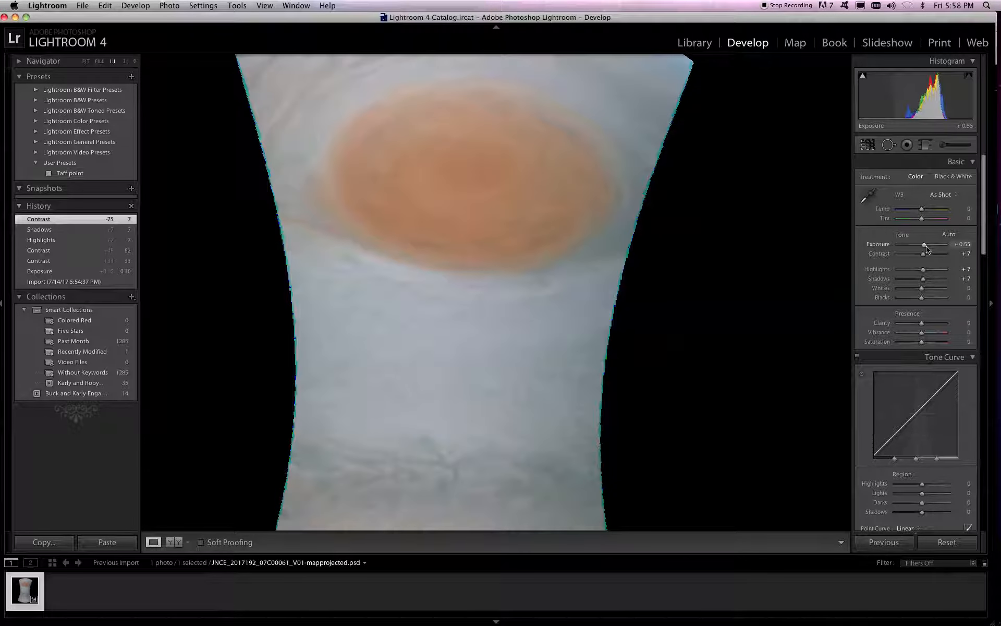
{"action": "mouse_move", "coordinate": [926, 253]}
{"action": "left_mouse_down"}
{"action": "mouse_move", "coordinate": [909, 256]}
{"action": "mouse_move", "coordinate": [952, 259]}
{"action": "mouse_move", "coordinate": [933, 260]}
{"action": "mouse_move", "coordinate": [925, 272]}
{"action": "mouse_move", "coordinate": [933, 278]}
{"action": "mouse_move", "coordinate": [902, 279]}
{"action": "mouse_move", "coordinate": [926, 250]}
{"action": "left_mouse_up"}
Set the image's clarity to +20, vibrance to +7 and saturation to +42
{"action": "left_click_drag", "start_coordinate": [921, 323], "coordinate": [936, 341]}
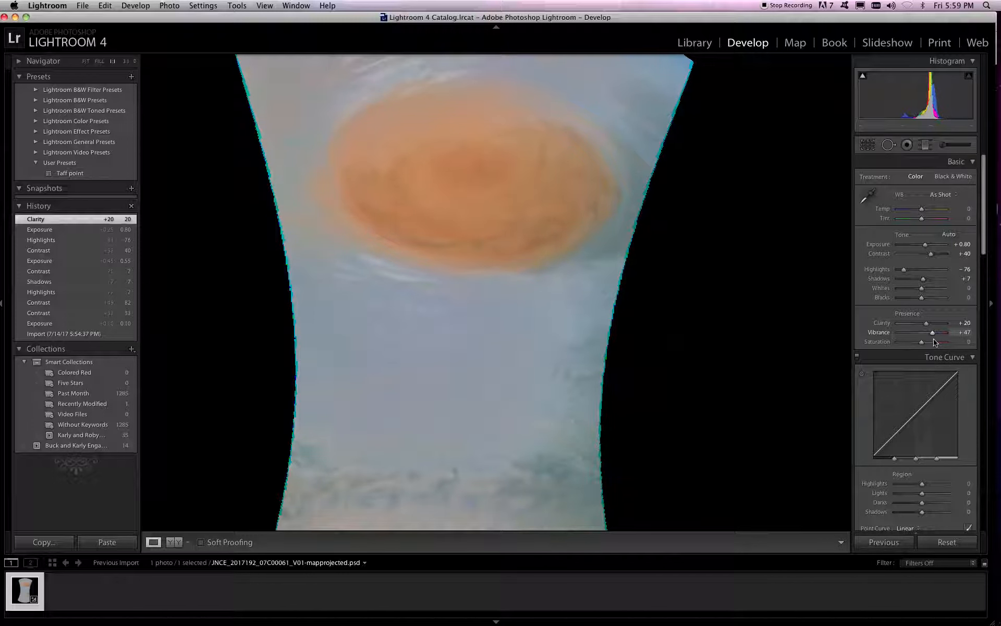
{"action": "left_click_drag", "start_coordinate": [934, 342], "coordinate": [941, 345]}
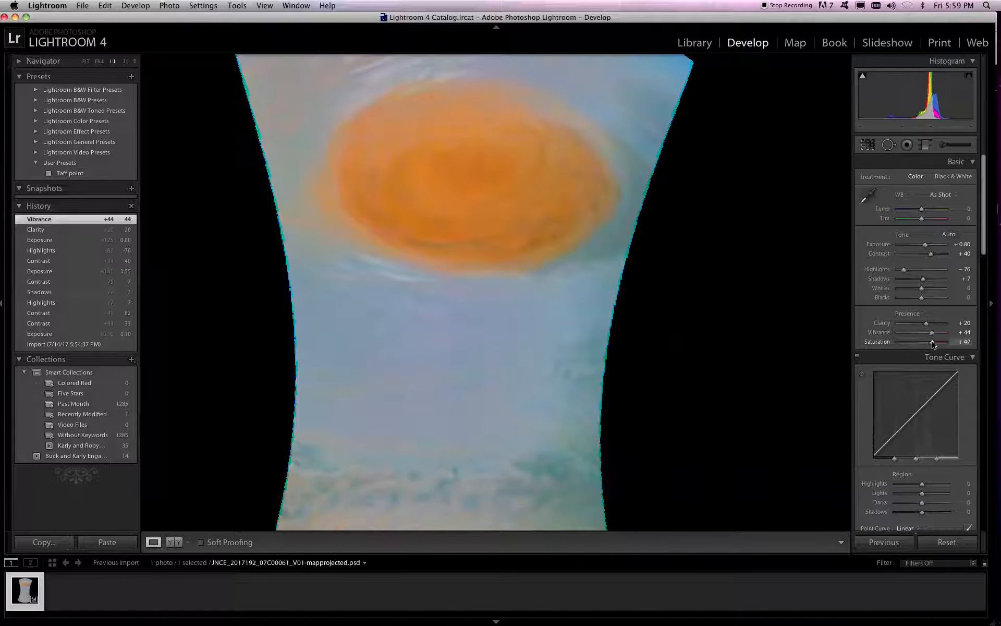
{"action": "mouse_move", "coordinate": [932, 334]}
{"action": "left_mouse_down"}
{"action": "mouse_move", "coordinate": [913, 339]}
{"action": "mouse_move", "coordinate": [925, 344]}
{"action": "left_mouse_up"}
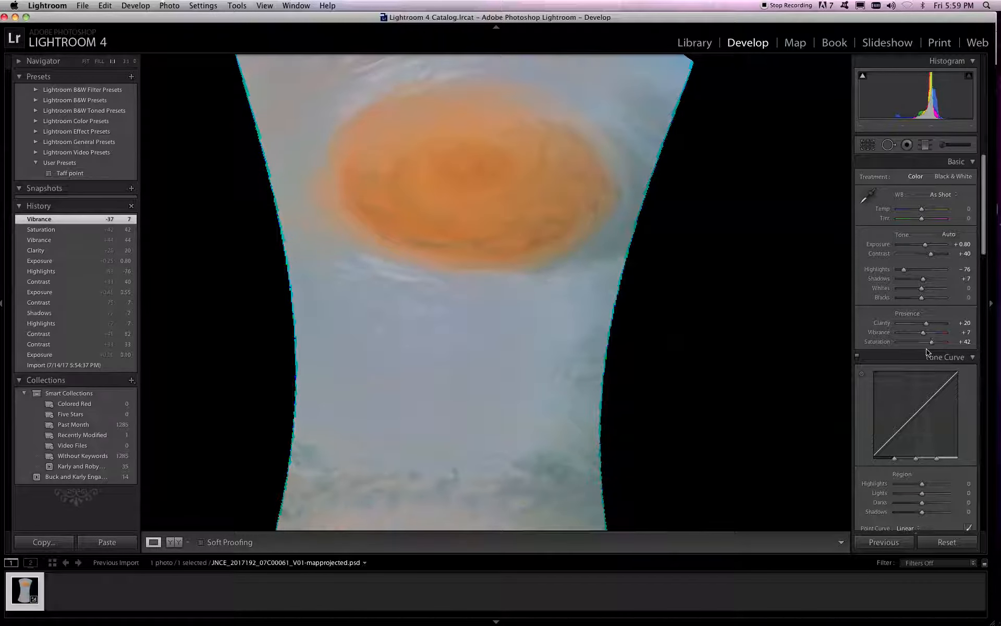
Shift the Red hue in the per-color adjustments
{"action": "scroll", "coordinate": [932, 350], "scroll_direction": "down", "scroll_amount": 1}
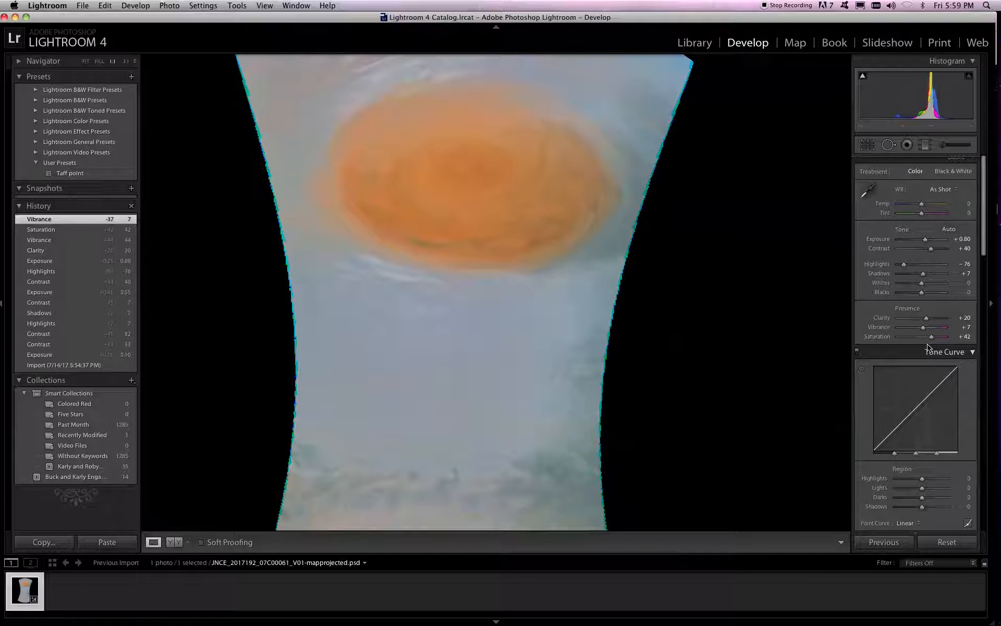
{"action": "scroll", "coordinate": [928, 347], "scroll_direction": "down", "scroll_amount": 1}
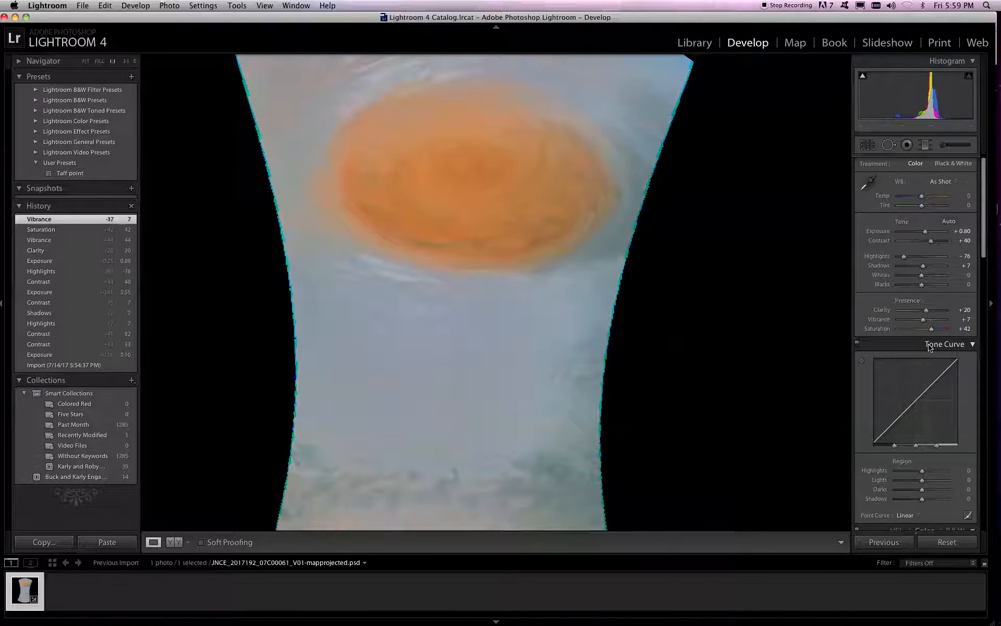
{"action": "scroll", "coordinate": [929, 348], "scroll_direction": "down", "scroll_amount": 3}
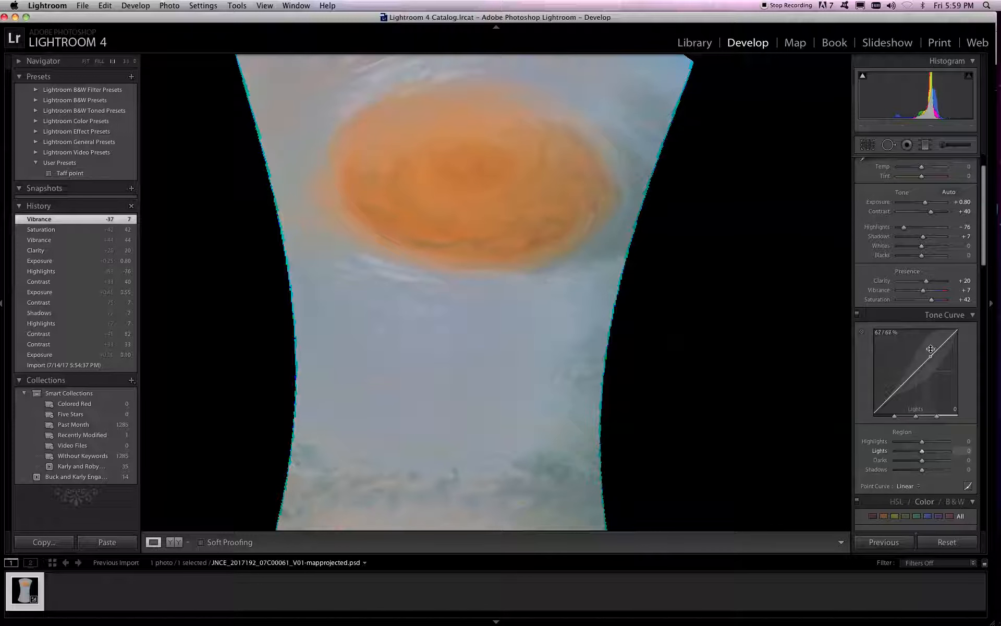
{"action": "scroll", "coordinate": [931, 348], "scroll_direction": "down", "scroll_amount": 1}
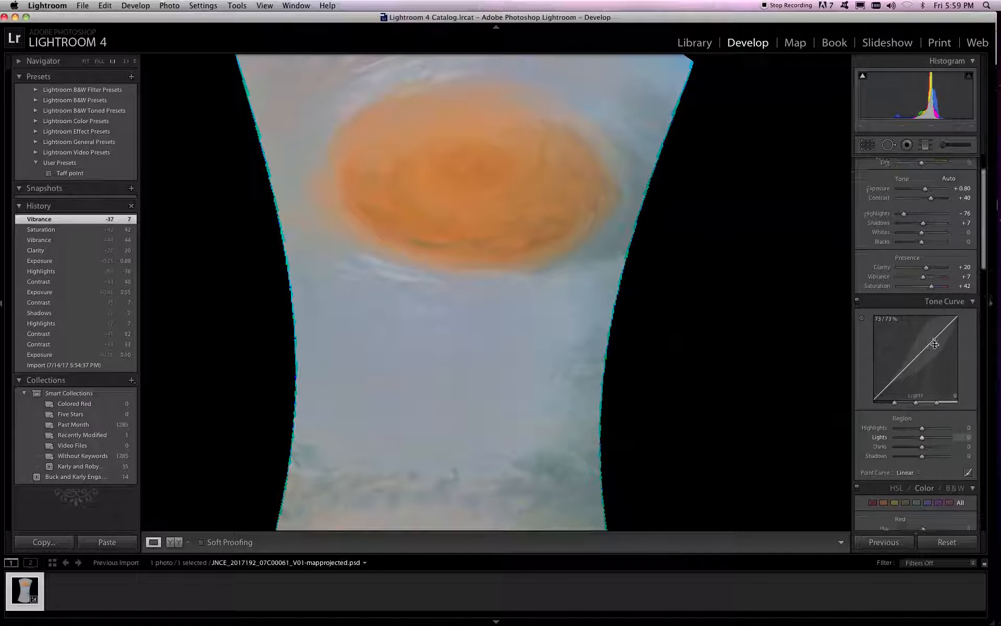
{"action": "scroll", "coordinate": [930, 426], "scroll_direction": "down", "scroll_amount": 4}
{"action": "scroll", "coordinate": [930, 426], "scroll_direction": "down", "scroll_amount": 8}
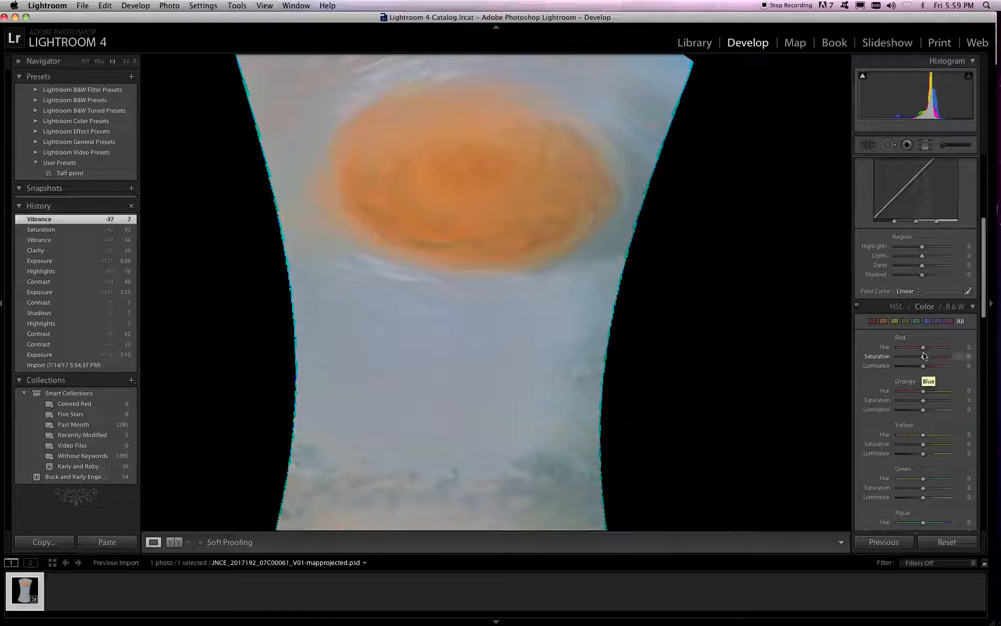
{"action": "mouse_move", "coordinate": [924, 347]}
{"action": "left_mouse_down"}
{"action": "mouse_move", "coordinate": [956, 349]}
{"action": "mouse_move", "coordinate": [882, 359]}
{"action": "mouse_move", "coordinate": [934, 353]}
{"action": "left_mouse_up"}
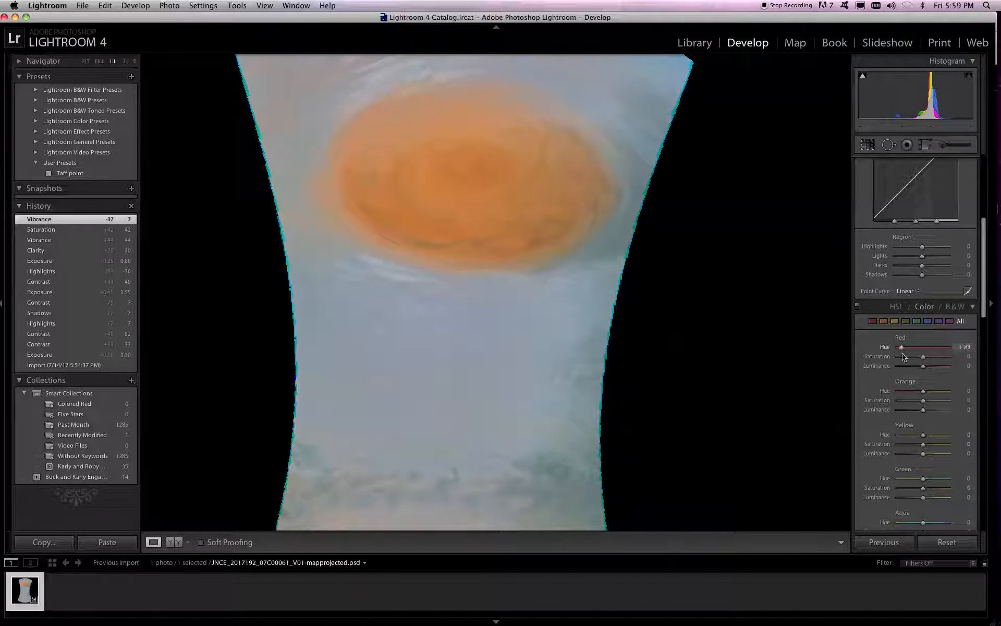
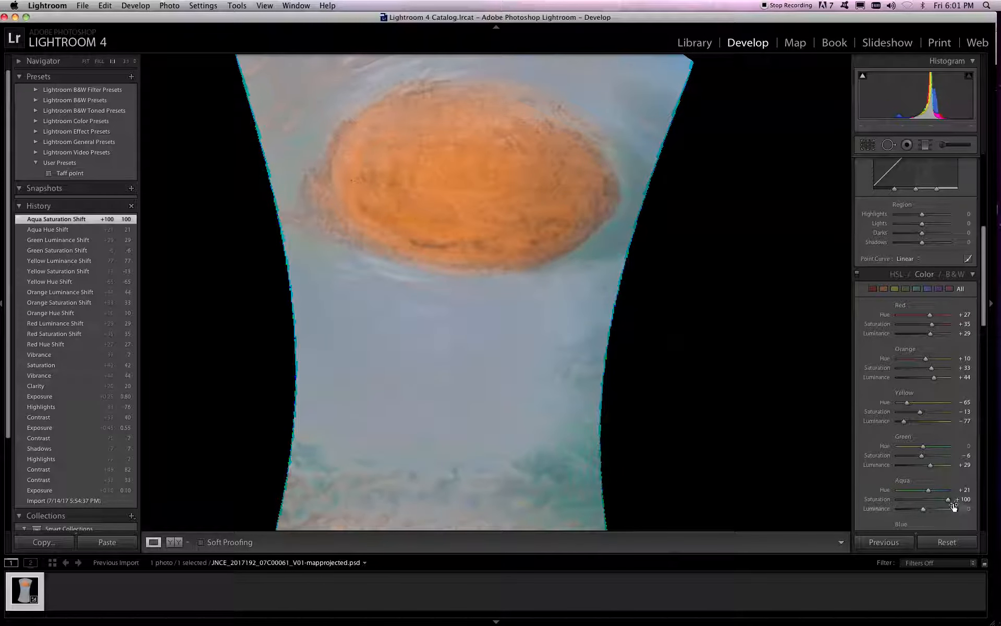
Set the Aqua luminance to +100 and the Blue hue to +29, saturation to +100 and luminance to -100
{"action": "left_click_drag", "start_coordinate": [922, 509], "coordinate": [948, 508]}
{"action": "scroll", "coordinate": [948, 479], "scroll_direction": "down", "scroll_amount": 1}
{"action": "scroll", "coordinate": [948, 478], "scroll_direction": "down", "scroll_amount": 4}
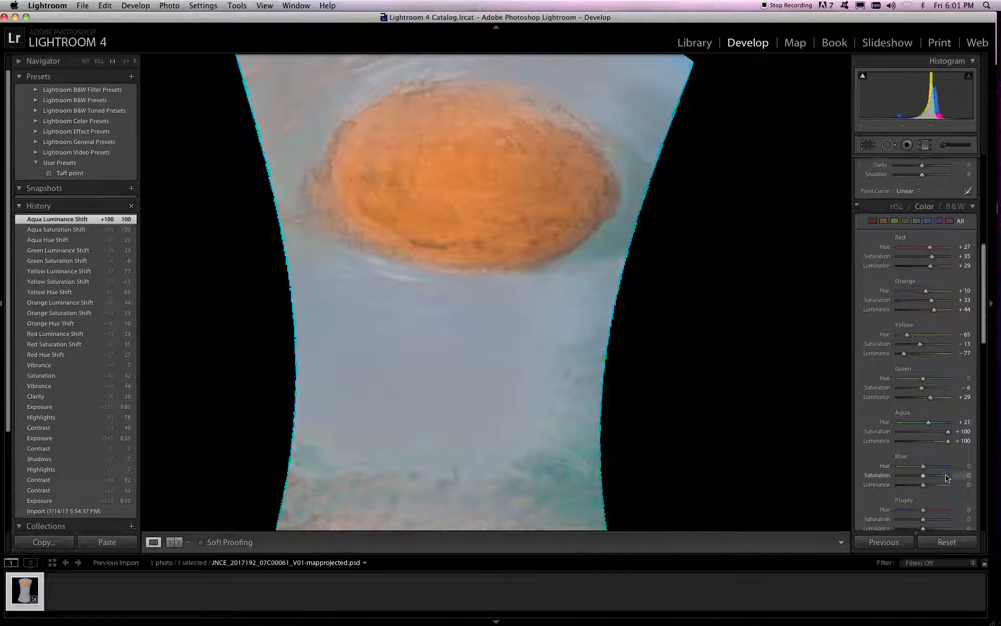
{"action": "mouse_move", "coordinate": [938, 473]}
{"action": "left_mouse_down"}
{"action": "mouse_move", "coordinate": [954, 473]}
{"action": "mouse_move", "coordinate": [922, 476]}
{"action": "mouse_move", "coordinate": [986, 478]}
{"action": "mouse_move", "coordinate": [932, 475]}
{"action": "mouse_move", "coordinate": [950, 480]}
{"action": "left_mouse_up"}
{"action": "left_click_drag", "start_coordinate": [923, 484], "coordinate": [946, 484]}
{"action": "left_click_drag", "start_coordinate": [945, 484], "coordinate": [898, 484]}
Adjust the Red color to hue +13, saturation +19 and luminance -79
{"action": "mouse_move", "coordinate": [904, 268]}
{"action": "left_mouse_down"}
{"action": "mouse_move", "coordinate": [980, 270]}
{"action": "mouse_move", "coordinate": [906, 270]}
{"action": "left_mouse_up"}
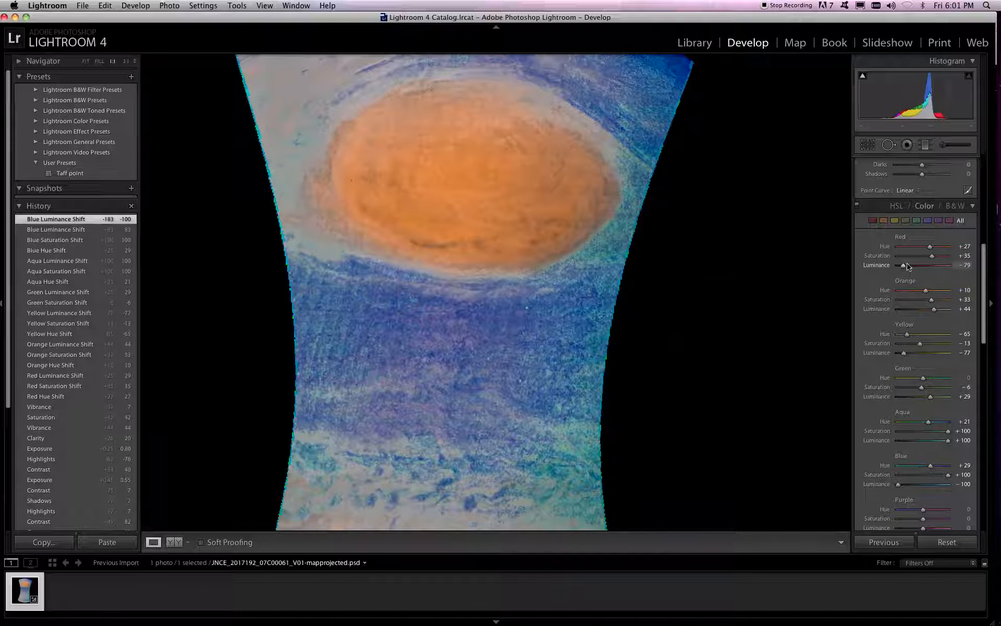
{"action": "left_click", "coordinate": [907, 256]}
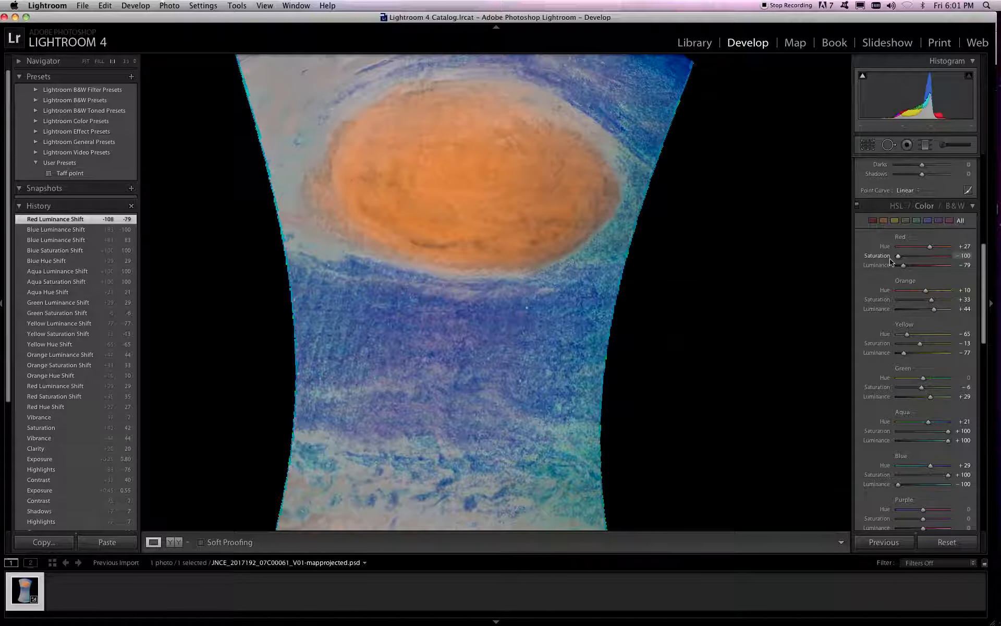
{"action": "mouse_move", "coordinate": [925, 260]}
{"action": "left_mouse_down"}
{"action": "mouse_move", "coordinate": [972, 257]}
{"action": "mouse_move", "coordinate": [897, 257]}
{"action": "mouse_move", "coordinate": [948, 249]}
{"action": "mouse_move", "coordinate": [899, 255]}
{"action": "mouse_move", "coordinate": [926, 251]}
{"action": "left_mouse_up"}
Adjust the Purple color to hue +73, saturation +100 and luminance -100
{"action": "scroll", "coordinate": [928, 313], "scroll_direction": "down", "scroll_amount": 4}
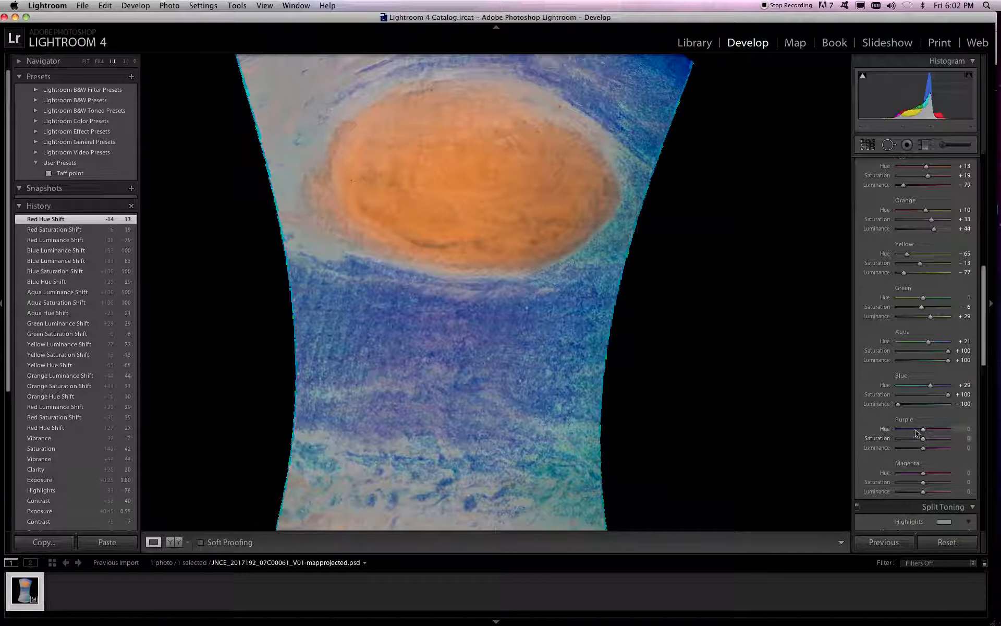
{"action": "left_click_drag", "start_coordinate": [923, 431], "coordinate": [952, 455]}
{"action": "left_click_drag", "start_coordinate": [923, 432], "coordinate": [945, 433]}
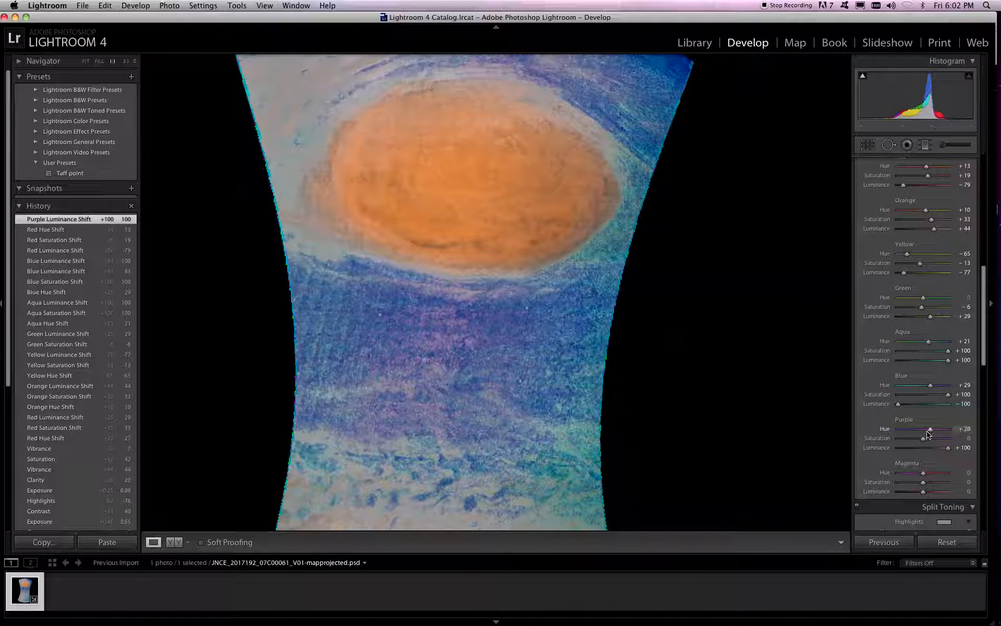
{"action": "left_click", "coordinate": [939, 438]}
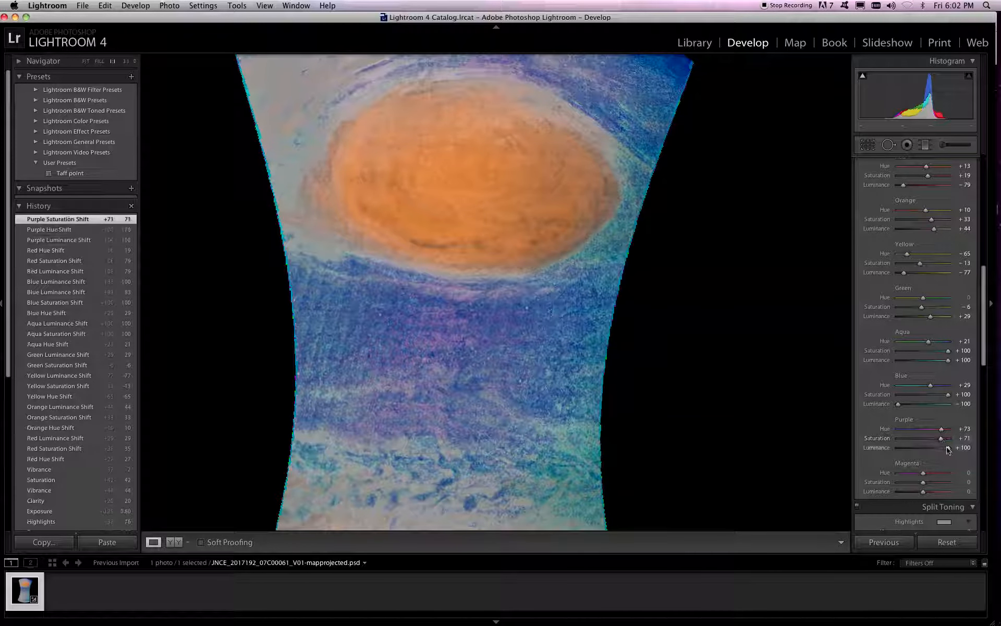
{"action": "mouse_move", "coordinate": [896, 442]}
{"action": "left_mouse_down"}
{"action": "mouse_move", "coordinate": [949, 441]}
{"action": "mouse_move", "coordinate": [897, 446]}
{"action": "left_mouse_up"}
{"action": "left_click", "coordinate": [898, 447]}
Adjust the Magenta color to hue +100, saturation +67 and luminance -100
{"action": "scroll", "coordinate": [907, 448], "scroll_direction": "down", "scroll_amount": 2}
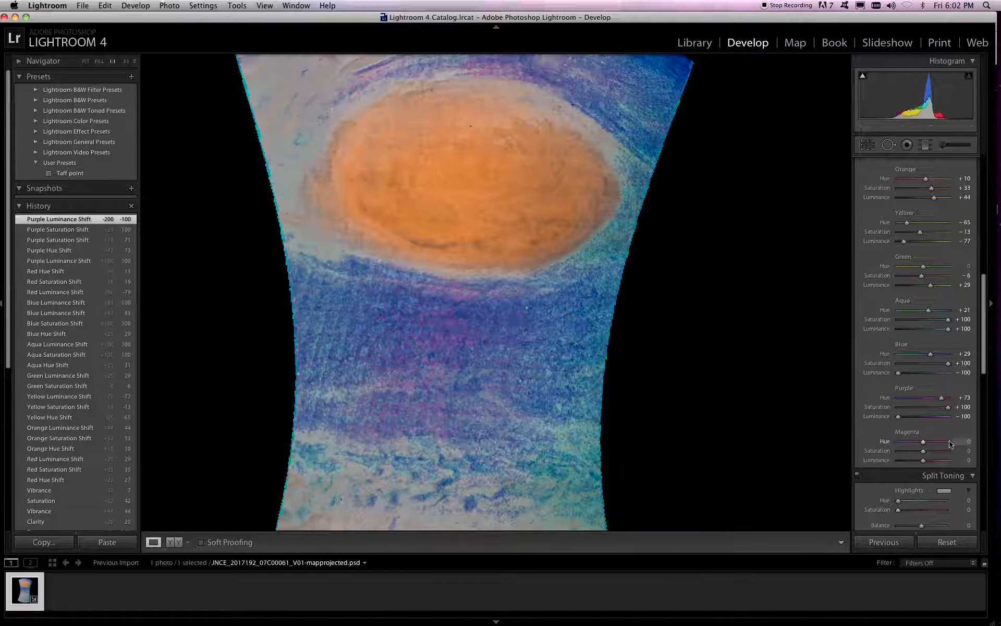
{"action": "left_click_drag", "start_coordinate": [950, 444], "coordinate": [950, 444]}
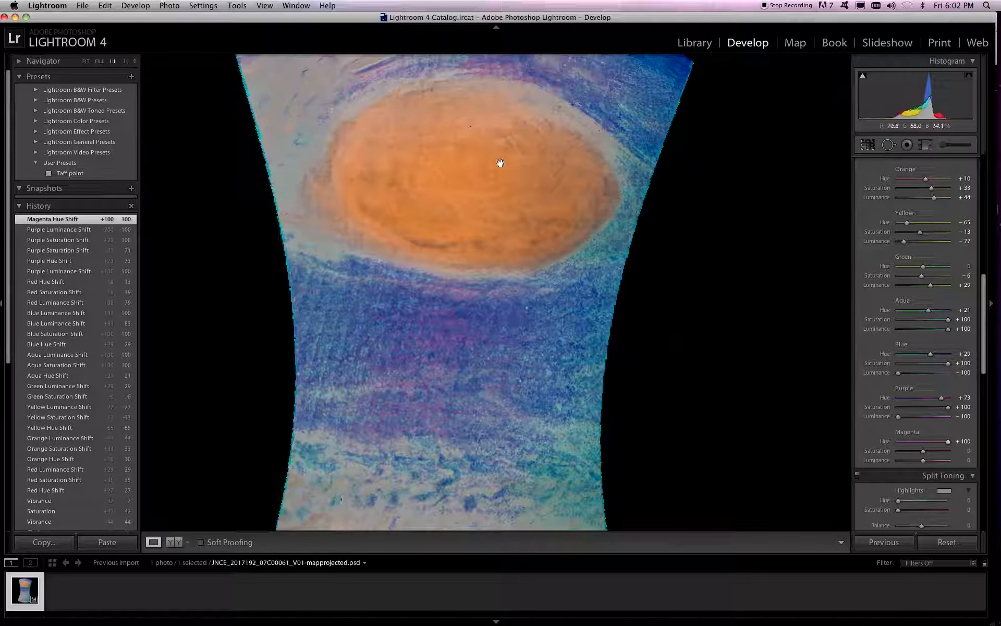
{"action": "left_click_drag", "start_coordinate": [942, 451], "coordinate": [848, 456]}
{"action": "left_click", "coordinate": [939, 461]}
Try a split-toning shadow saturation of 59 and reset it to 0
{"action": "scroll", "coordinate": [928, 471], "scroll_direction": "down", "scroll_amount": 3}
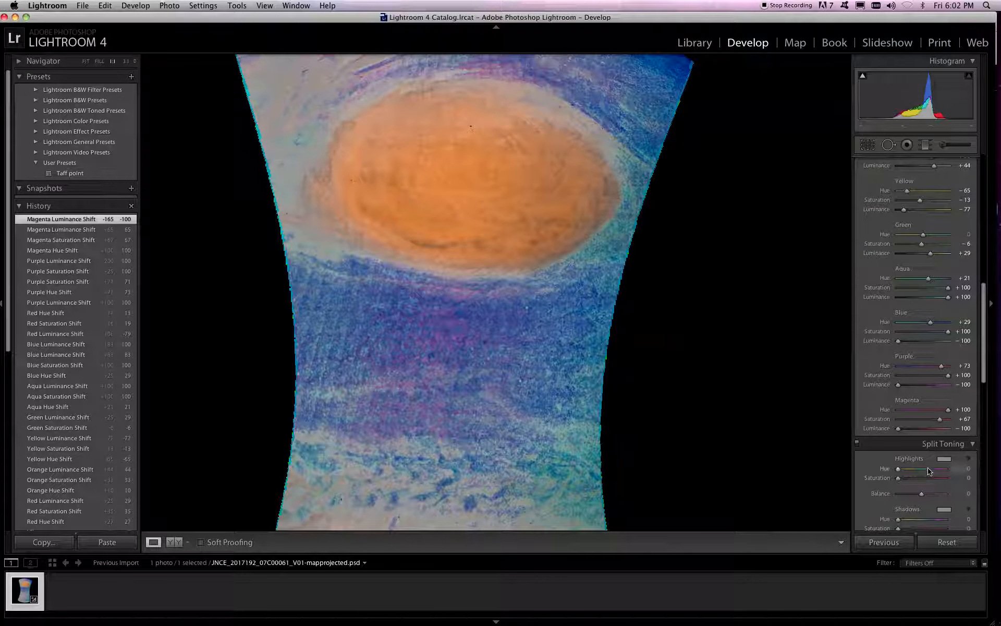
{"action": "scroll", "coordinate": [924, 476], "scroll_direction": "down", "scroll_amount": 1}
{"action": "scroll", "coordinate": [924, 478], "scroll_direction": "down", "scroll_amount": 3}
{"action": "left_click_drag", "start_coordinate": [923, 463], "coordinate": [874, 478]}
{"action": "left_click", "coordinate": [926, 473]}
Switch the per-color adjustments to the HSL view with the luminance values shown
{"action": "scroll", "coordinate": [886, 469], "scroll_direction": "down", "scroll_amount": 5}
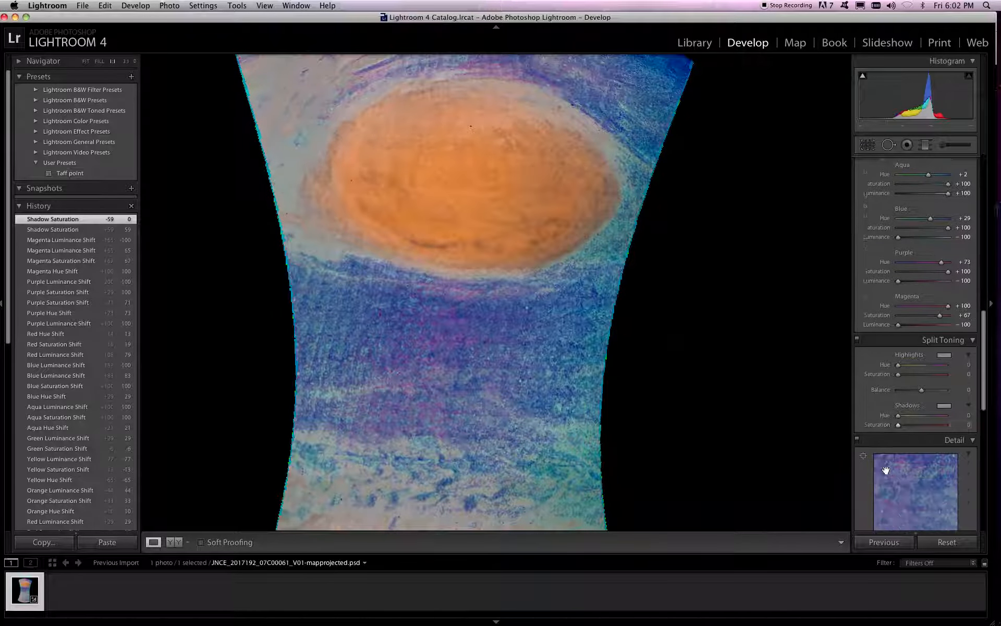
{"action": "scroll", "coordinate": [889, 464], "scroll_direction": "down", "scroll_amount": 15}
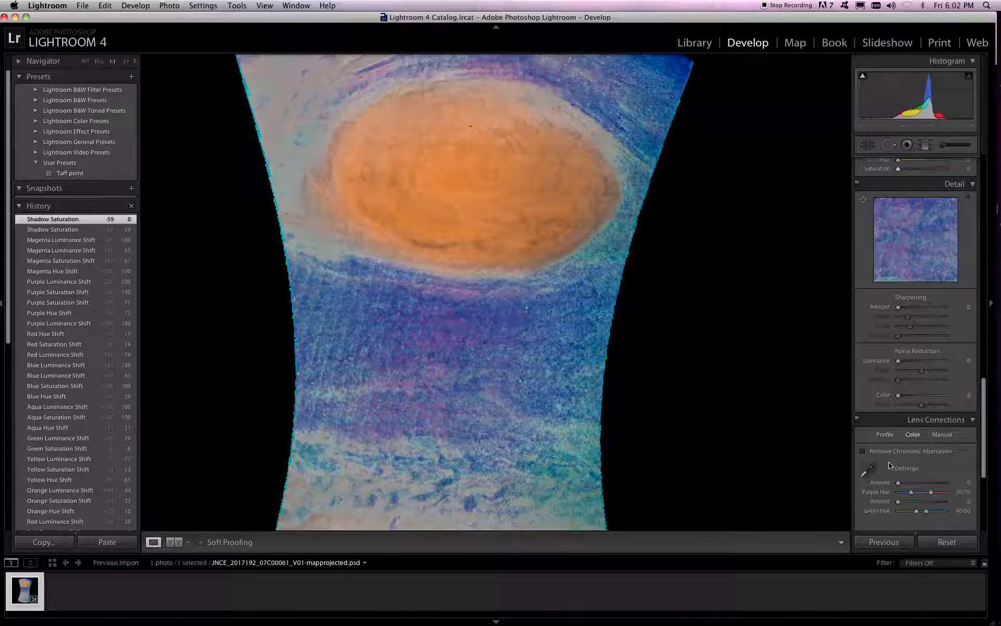
{"action": "scroll", "coordinate": [889, 464], "scroll_direction": "up", "scroll_amount": 10}
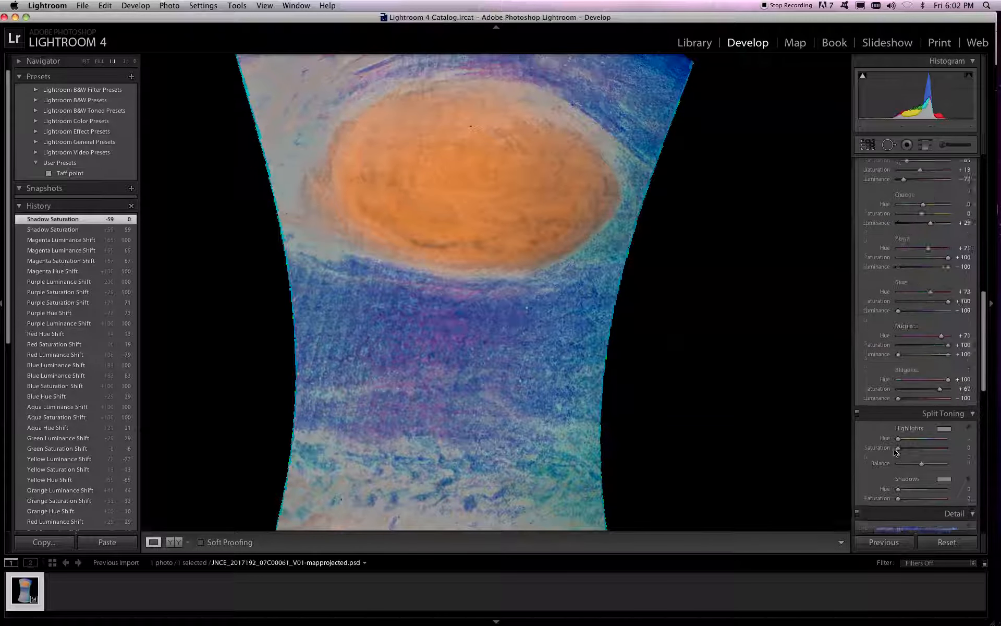
{"action": "scroll", "coordinate": [894, 449], "scroll_direction": "up", "scroll_amount": 5}
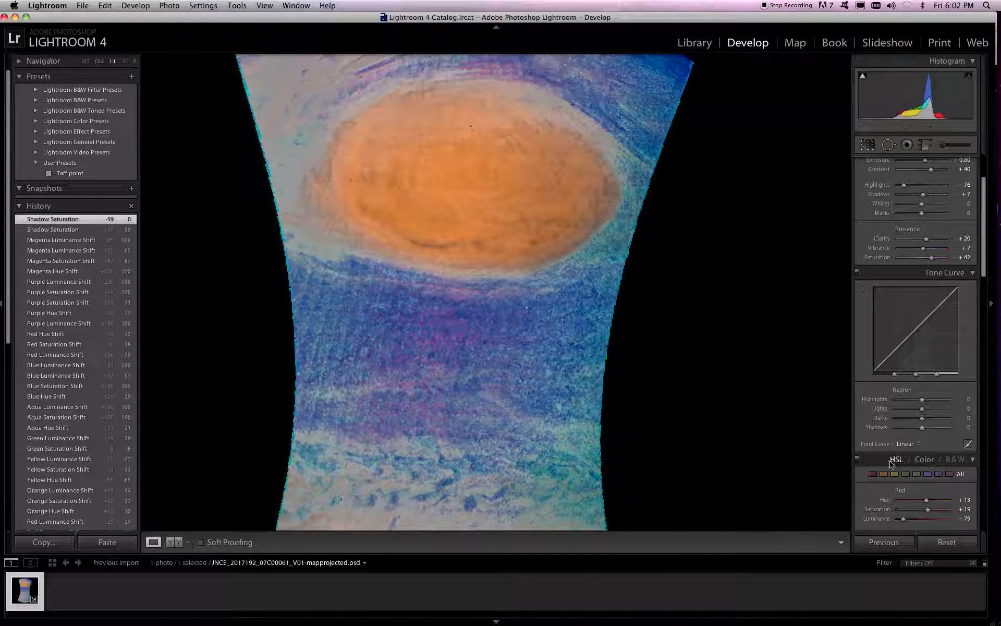
{"action": "left_click", "coordinate": [896, 460]}
{"action": "scroll", "coordinate": [906, 472], "scroll_direction": "down", "scroll_amount": 3}
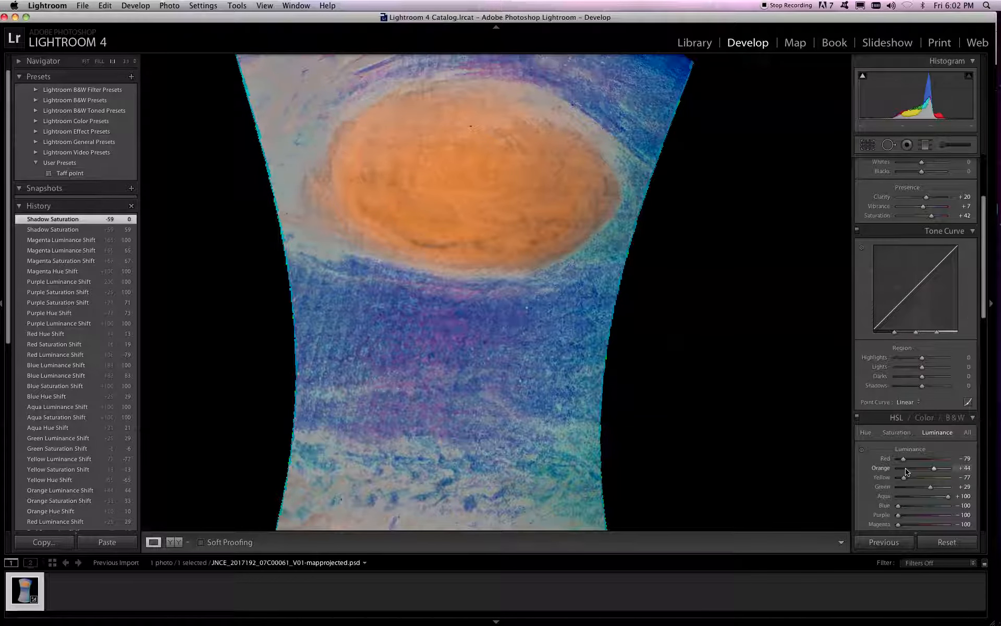
Refine the tone to contrast +67, highlights -71, shadows -13, whites +29 and blacks +51
{"action": "scroll", "coordinate": [906, 471], "scroll_direction": "up", "scroll_amount": 5}
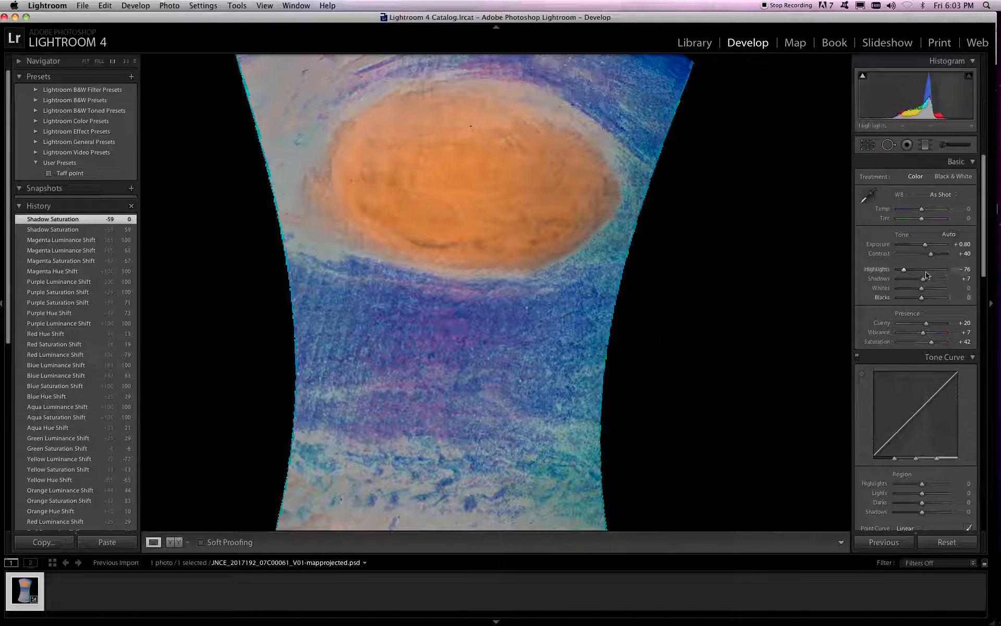
{"action": "left_click_drag", "start_coordinate": [928, 246], "coordinate": [929, 252]}
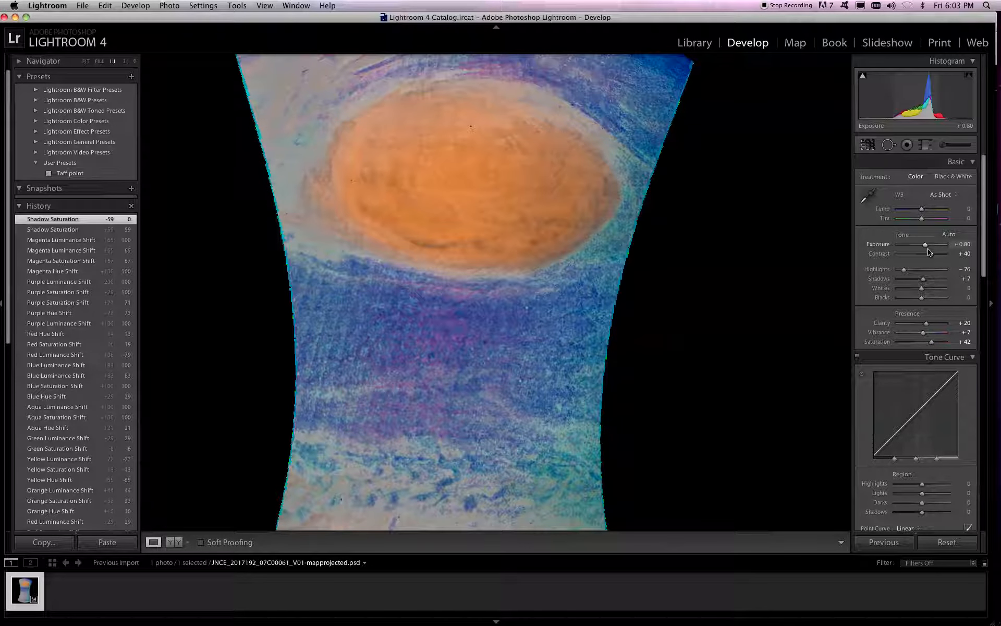
{"action": "scroll", "coordinate": [806, 310], "scroll_direction": "down", "scroll_amount": 3}
{"action": "scroll", "coordinate": [806, 310], "scroll_direction": "down", "scroll_amount": 10}
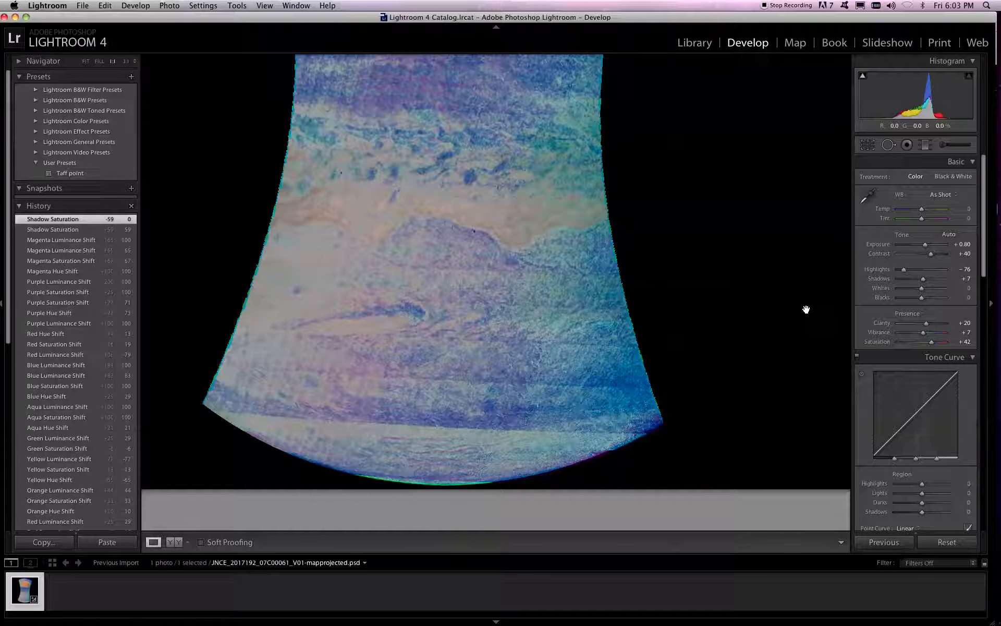
{"action": "scroll", "coordinate": [806, 310], "scroll_direction": "up", "scroll_amount": 10}
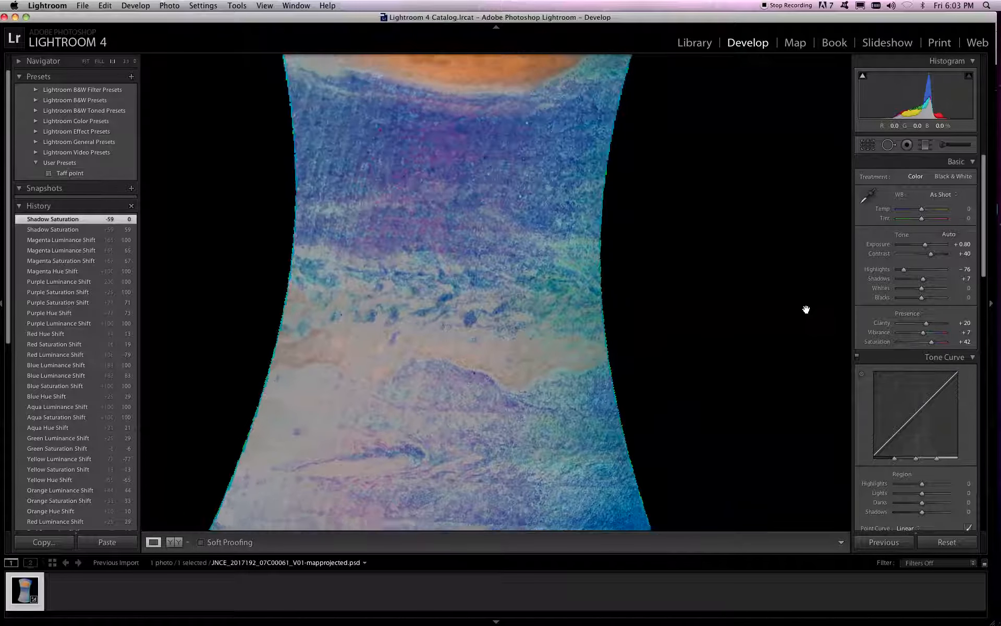
{"action": "scroll", "coordinate": [806, 309], "scroll_direction": "up", "scroll_amount": 3}
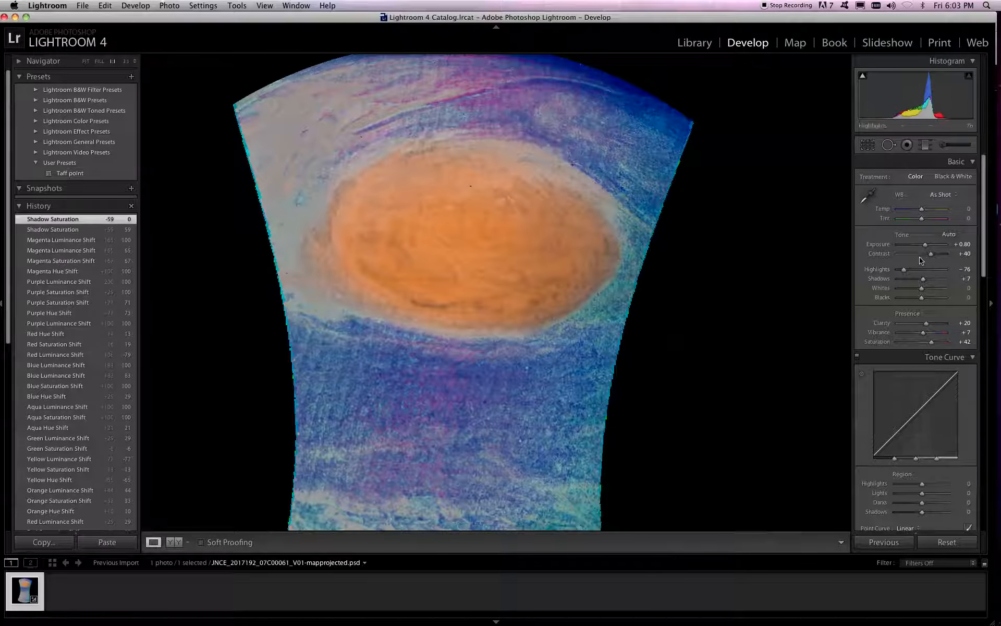
{"action": "left_click_drag", "start_coordinate": [931, 255], "coordinate": [934, 299]}
Set the image's clarity to +40, vibrance to +49 and saturation to +49
{"action": "scroll", "coordinate": [930, 310], "scroll_direction": "down", "scroll_amount": 1}
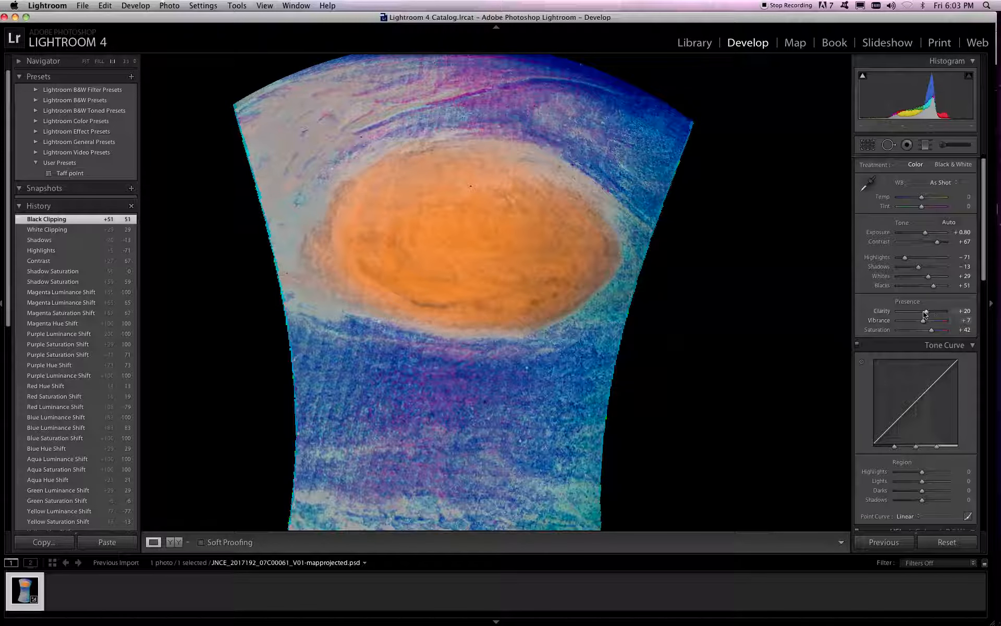
{"action": "left_click_drag", "start_coordinate": [923, 321], "coordinate": [940, 322]}
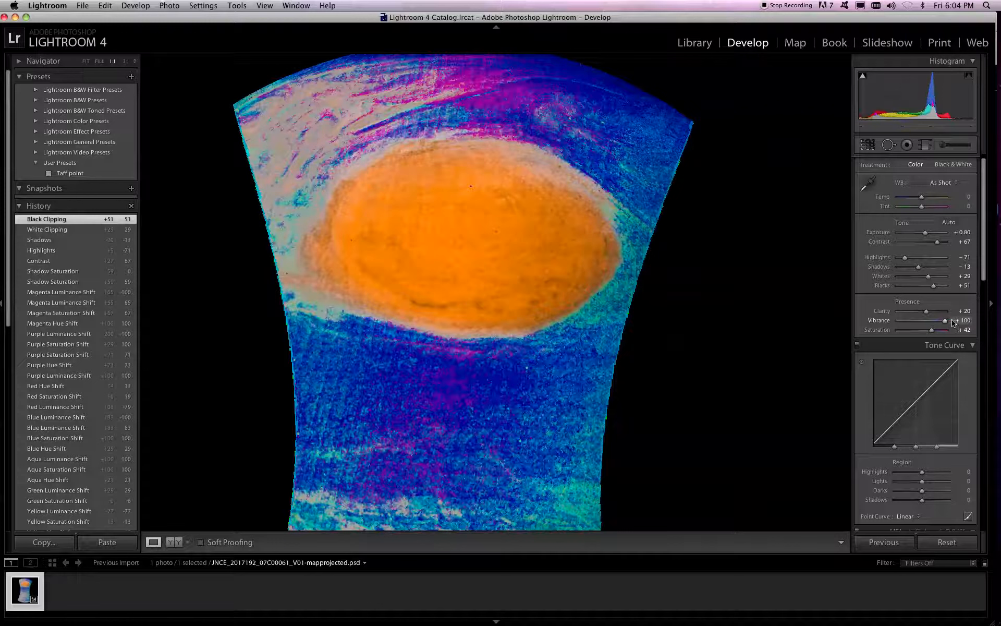
{"action": "left_click_drag", "start_coordinate": [945, 323], "coordinate": [932, 323]}
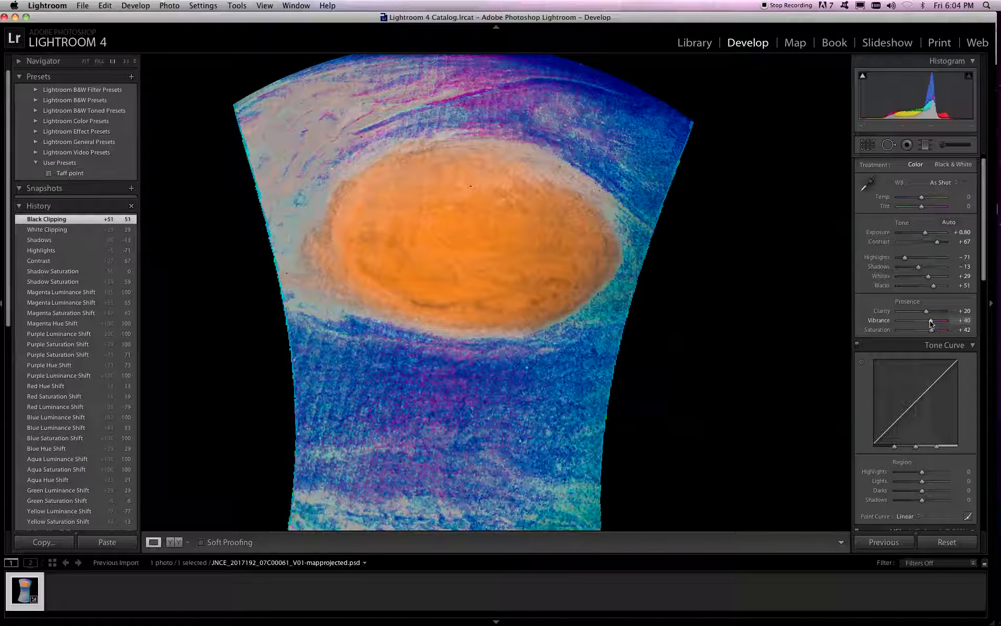
{"action": "scroll", "coordinate": [666, 325], "scroll_direction": "down", "scroll_amount": 5}
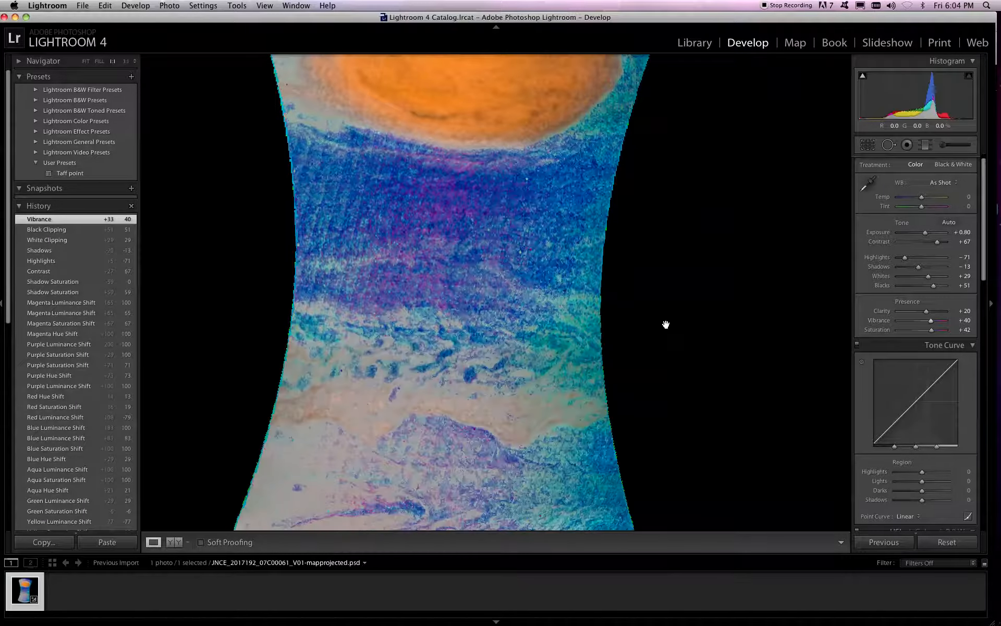
{"action": "scroll", "coordinate": [665, 324], "scroll_direction": "down", "scroll_amount": 3}
{"action": "scroll", "coordinate": [666, 323], "scroll_direction": "up", "scroll_amount": 4}
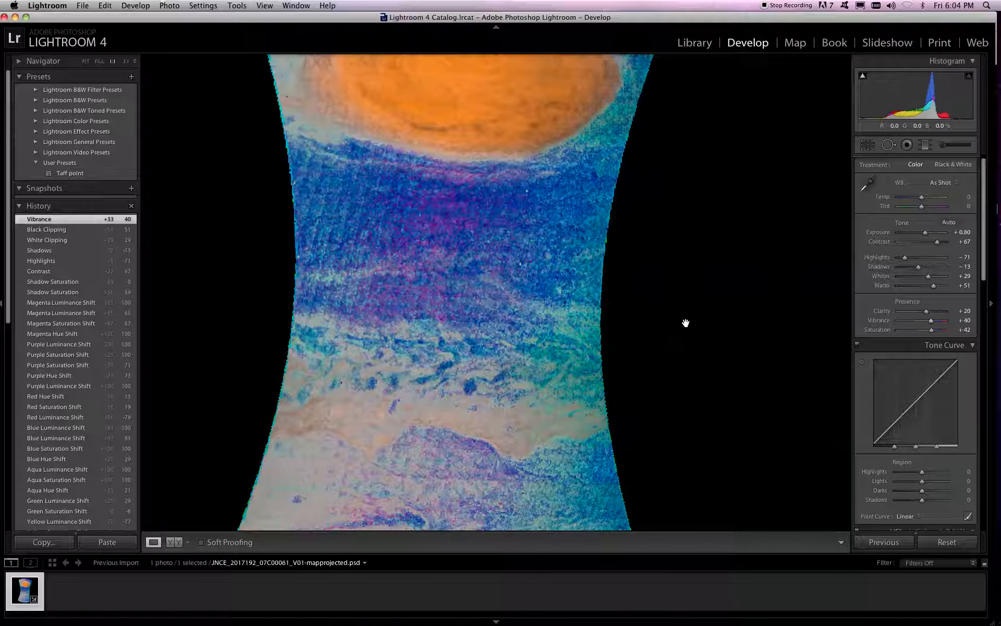
{"action": "scroll", "coordinate": [686, 323], "scroll_direction": "up", "scroll_amount": 4}
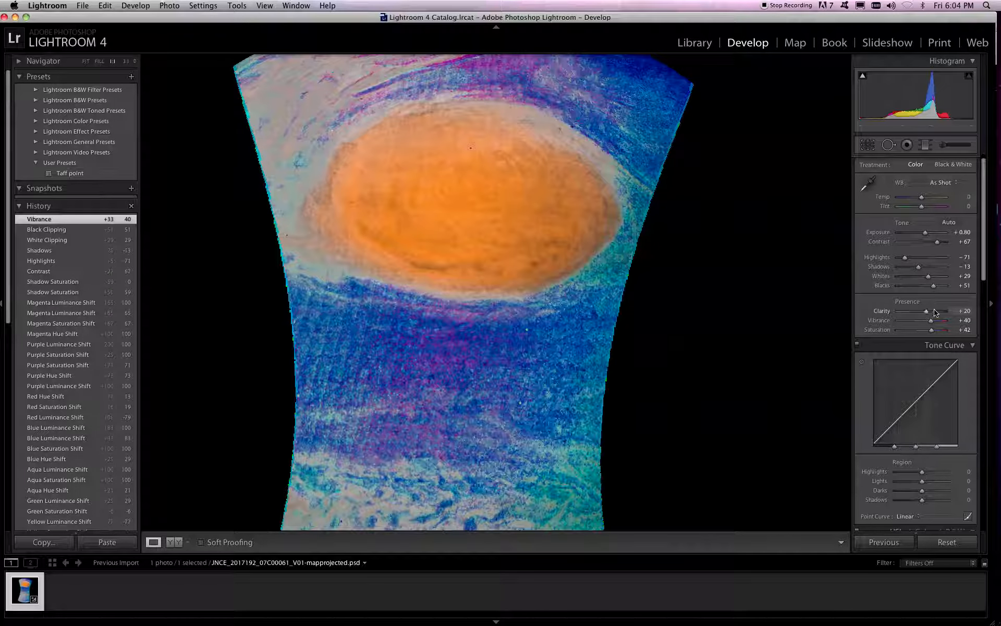
{"action": "left_click", "coordinate": [934, 312]}
{"action": "mouse_move", "coordinate": [937, 312]}
{"action": "left_mouse_down"}
{"action": "mouse_move", "coordinate": [955, 312]}
{"action": "mouse_move", "coordinate": [897, 318]}
{"action": "mouse_move", "coordinate": [931, 312]}
{"action": "left_mouse_up"}
{"action": "mouse_move", "coordinate": [931, 320]}
{"action": "left_mouse_down"}
{"action": "mouse_move", "coordinate": [892, 324]}
{"action": "mouse_move", "coordinate": [950, 321]}
{"action": "mouse_move", "coordinate": [934, 322]}
{"action": "left_mouse_up"}
{"action": "mouse_move", "coordinate": [931, 329]}
{"action": "left_mouse_down"}
{"action": "mouse_move", "coordinate": [908, 330]}
{"action": "mouse_move", "coordinate": [929, 332]}
{"action": "left_mouse_up"}
{"action": "left_click_drag", "start_coordinate": [931, 331], "coordinate": [934, 332]}
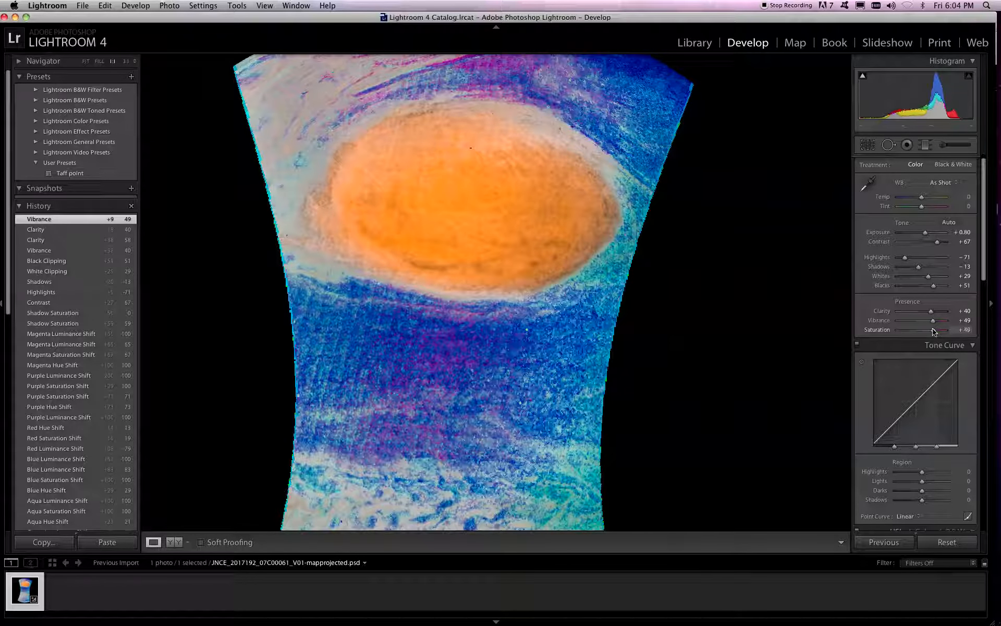
{"action": "left_click_drag", "start_coordinate": [934, 332], "coordinate": [933, 332]}
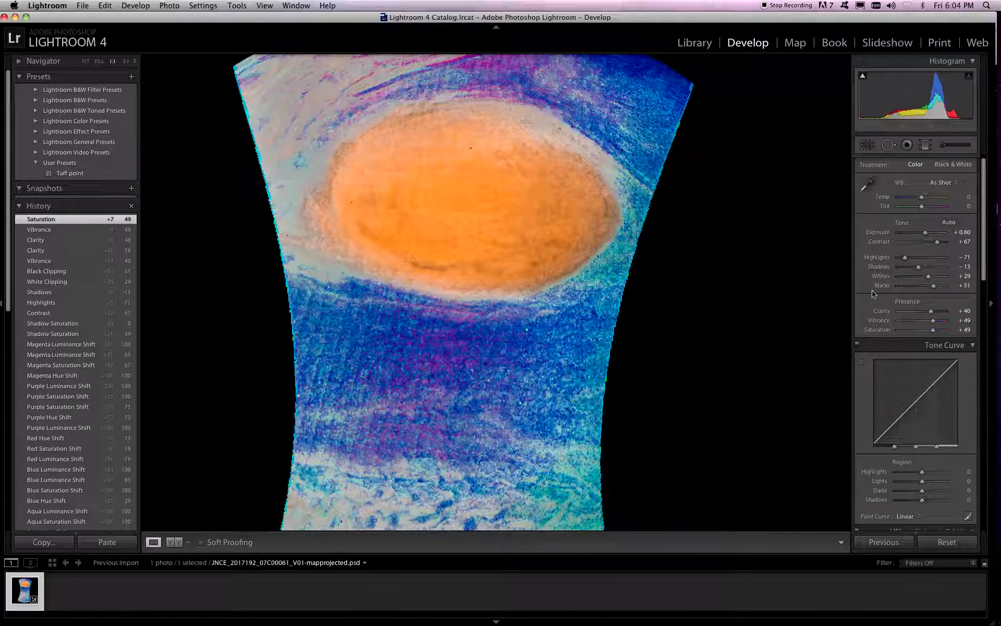
Lower the Red luminance to -100 and check the whole image
{"action": "scroll", "coordinate": [913, 307], "scroll_direction": "down", "scroll_amount": 9}
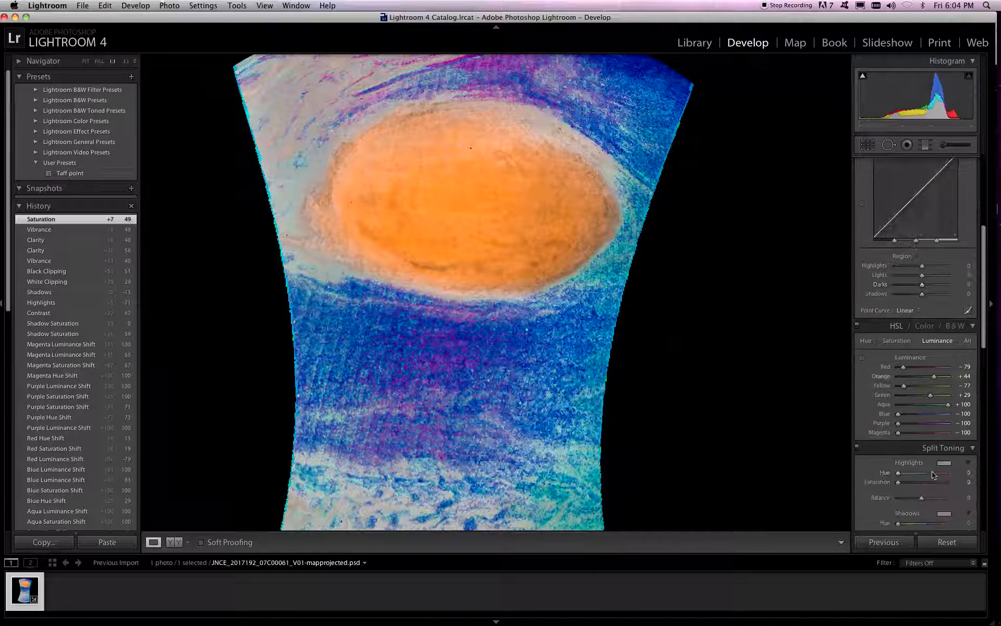
{"action": "scroll", "coordinate": [933, 469], "scroll_direction": "down", "scroll_amount": 2}
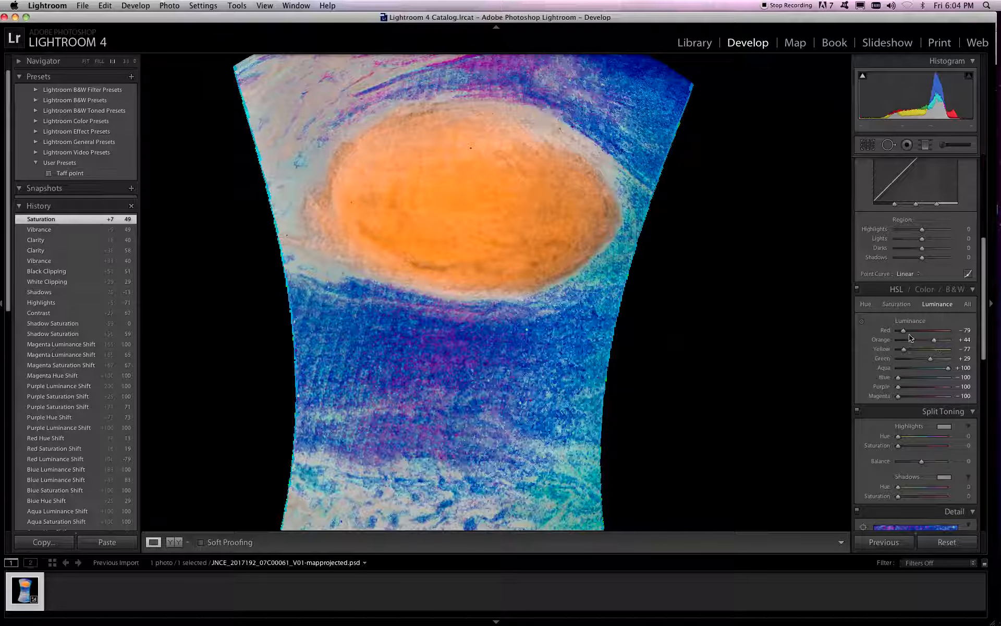
{"action": "left_click_drag", "start_coordinate": [905, 333], "coordinate": [896, 332]}
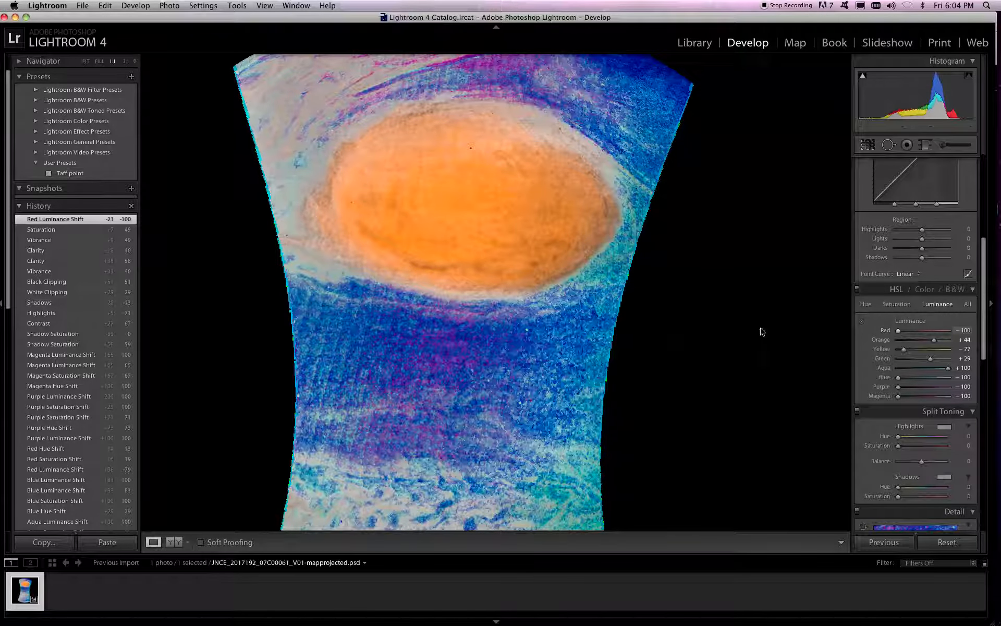
{"action": "scroll", "coordinate": [703, 330], "scroll_direction": "down", "scroll_amount": 10}
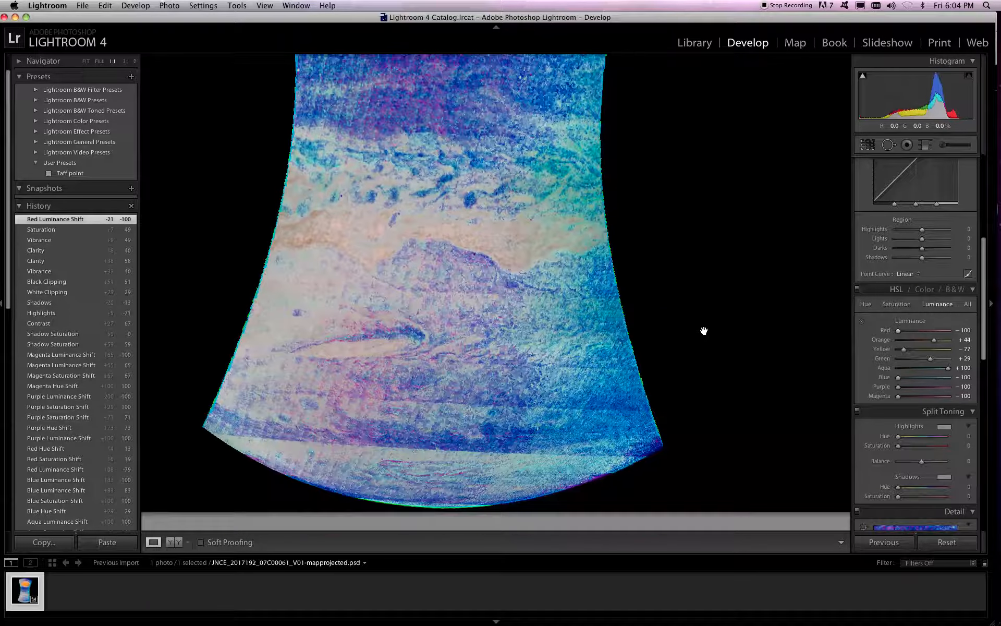
{"action": "scroll", "coordinate": [701, 330], "scroll_direction": "up", "scroll_amount": 5}
{"action": "scroll", "coordinate": [699, 331], "scroll_direction": "up", "scroll_amount": 5}
Start exporting the image and choose the Desktop as the destination folder
{"action": "left_click", "coordinate": [83, 6]}
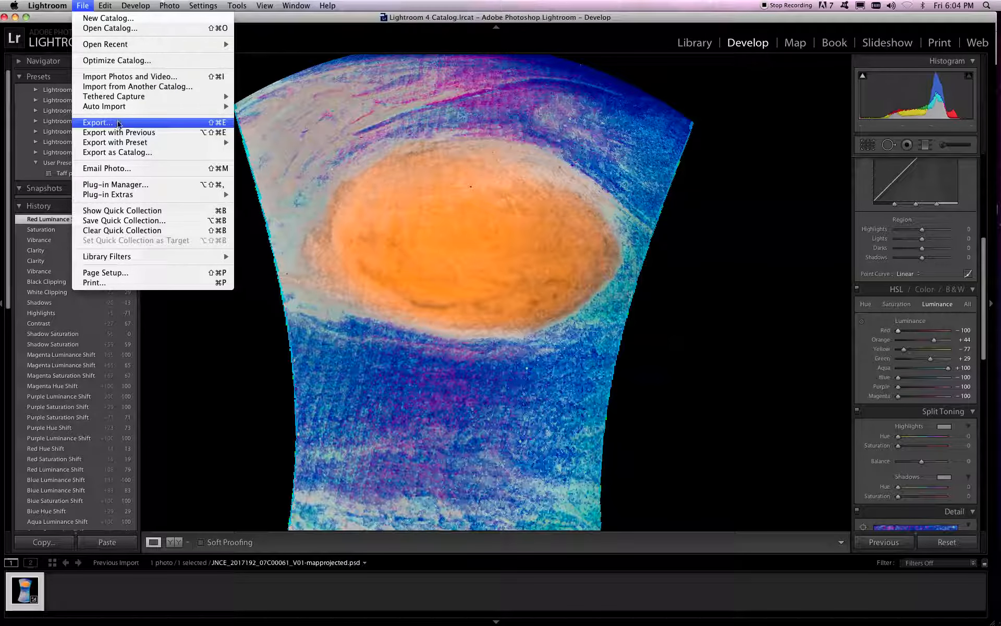
{"action": "left_click", "coordinate": [98, 123]}
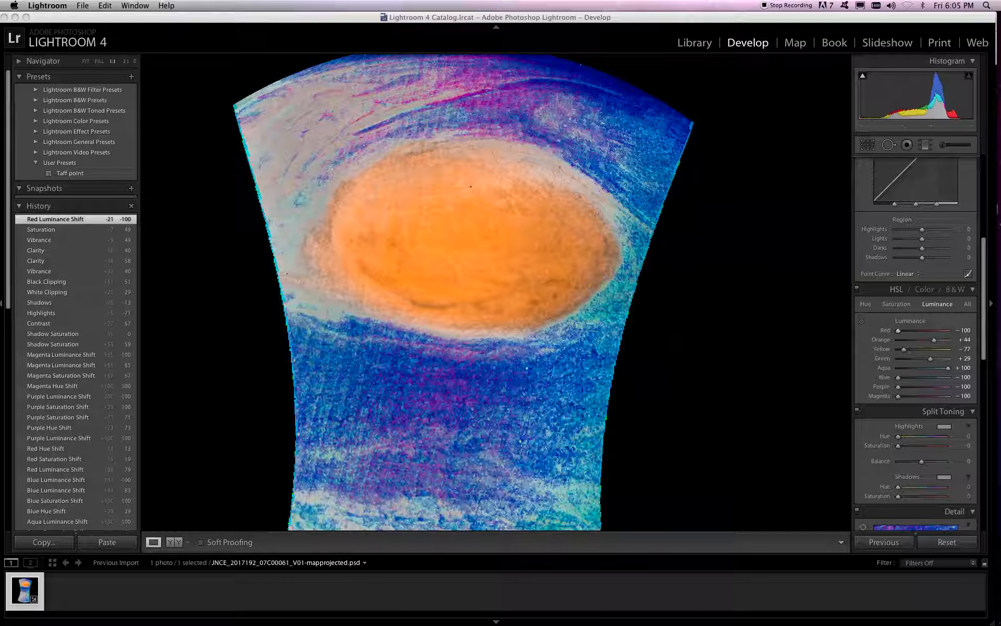
{"action": "left_click_drag", "start_coordinate": [1000, 138], "coordinate": [745, 165]}
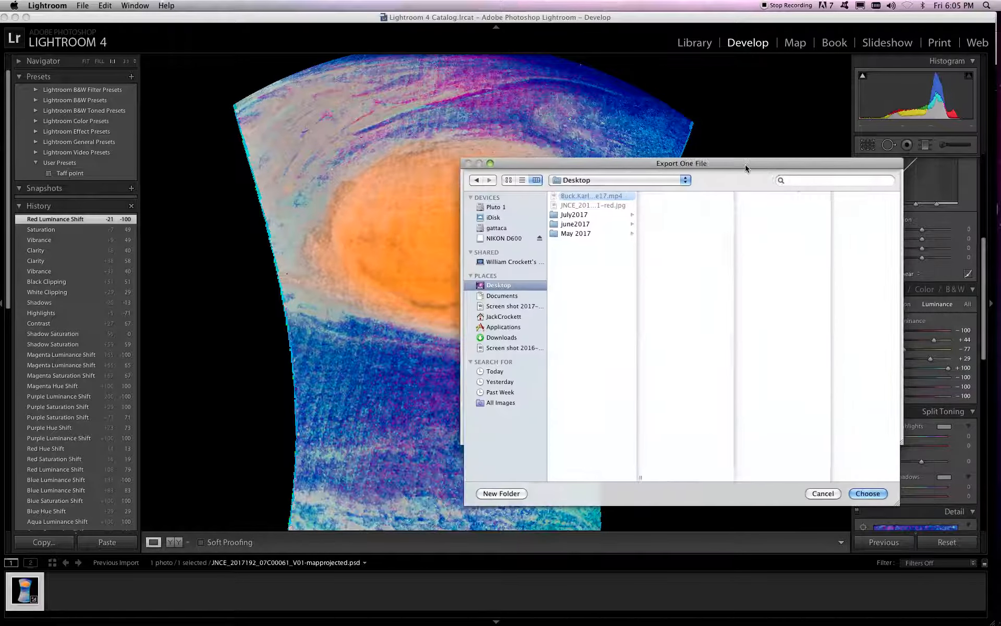
{"action": "left_click", "coordinate": [867, 494]}
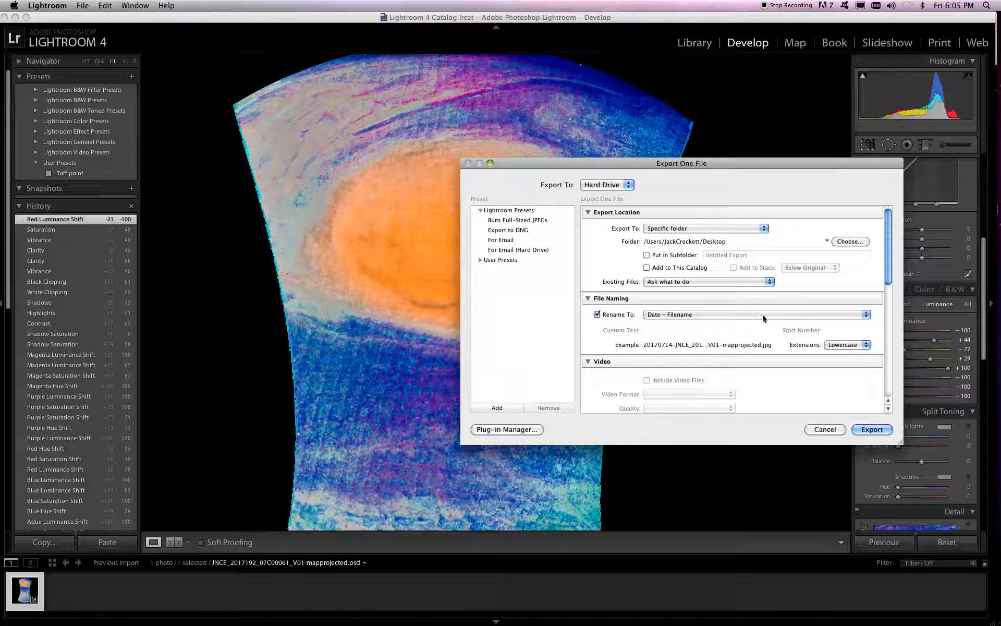
Review the remaining export settings and export the image as a full-quality sRGB JPEG
{"action": "scroll", "coordinate": [762, 314], "scroll_direction": "down", "scroll_amount": 3}
{"action": "scroll", "coordinate": [762, 317], "scroll_direction": "down", "scroll_amount": 2}
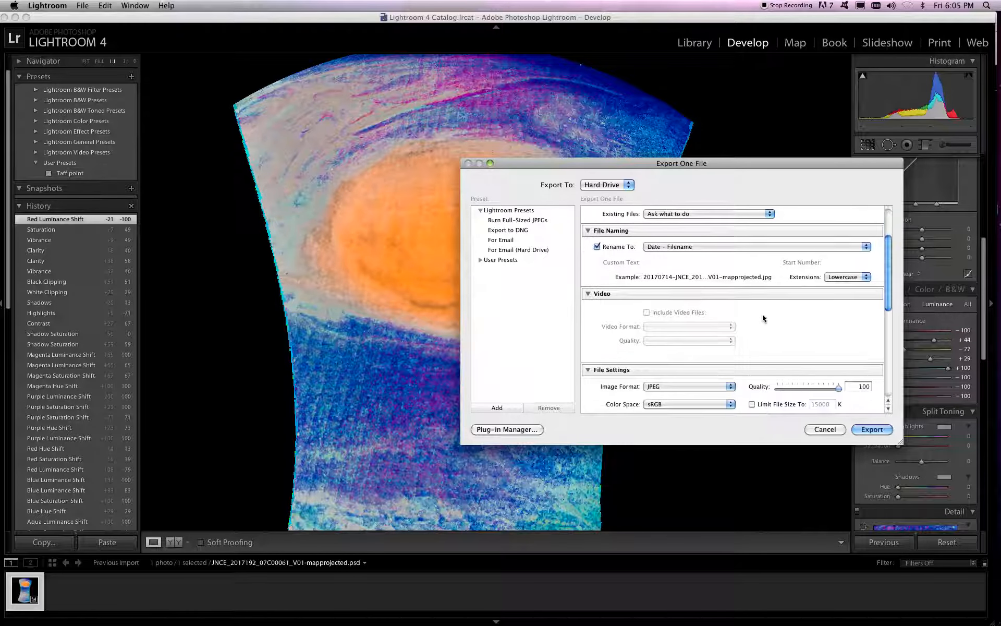
{"action": "scroll", "coordinate": [763, 318], "scroll_direction": "down", "scroll_amount": 1}
{"action": "scroll", "coordinate": [763, 318], "scroll_direction": "down", "scroll_amount": 2}
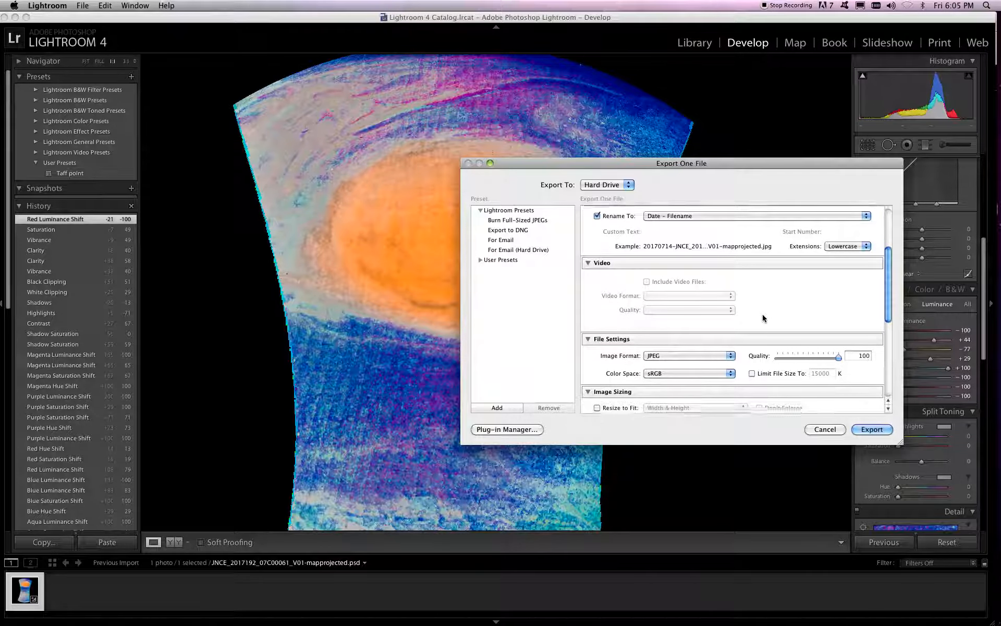
{"action": "scroll", "coordinate": [793, 352], "scroll_direction": "down", "scroll_amount": 8}
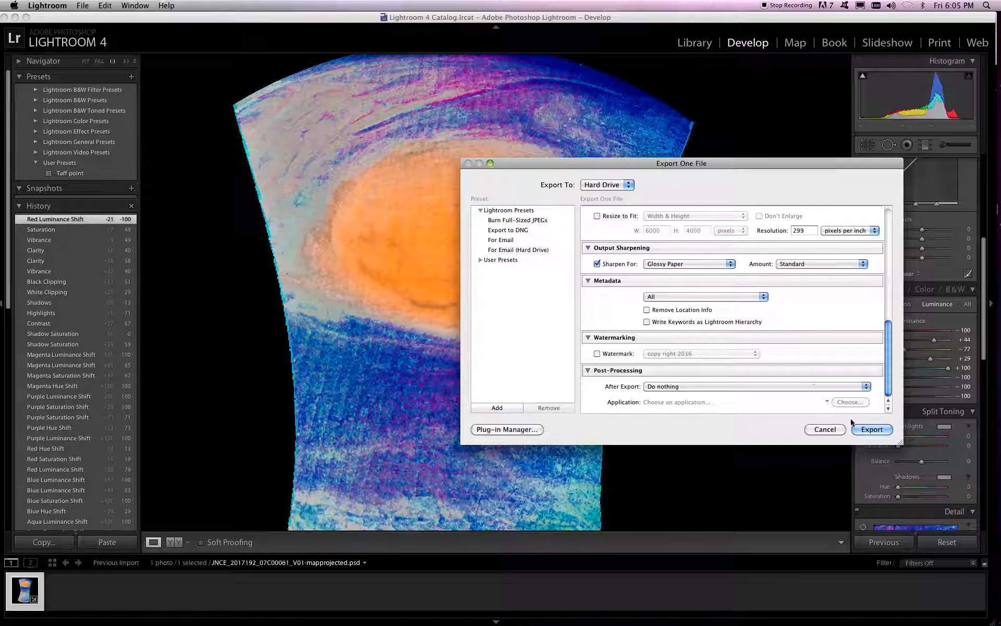
{"action": "left_click", "coordinate": [871, 428]}
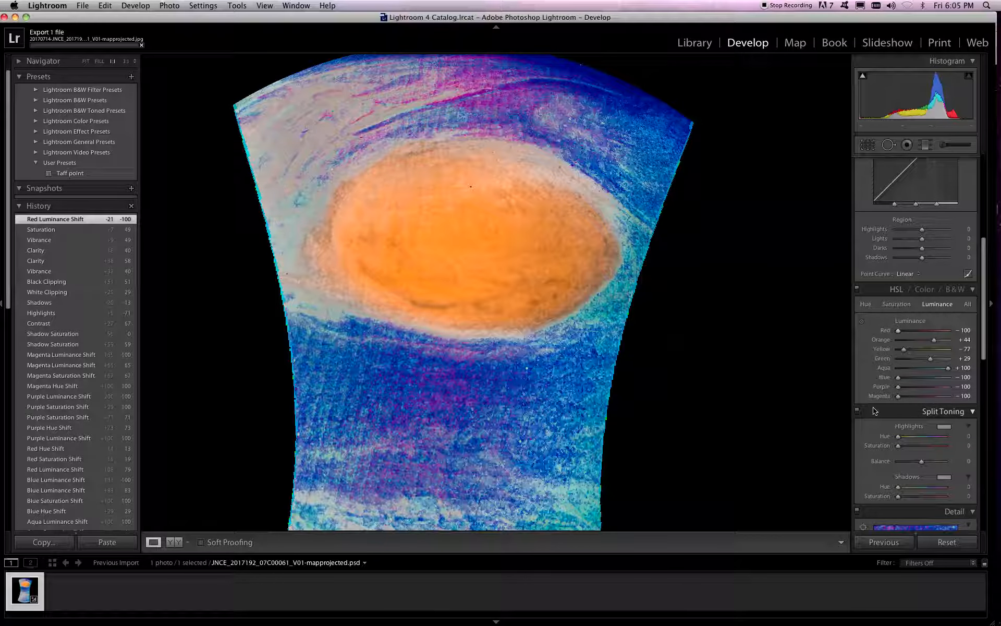